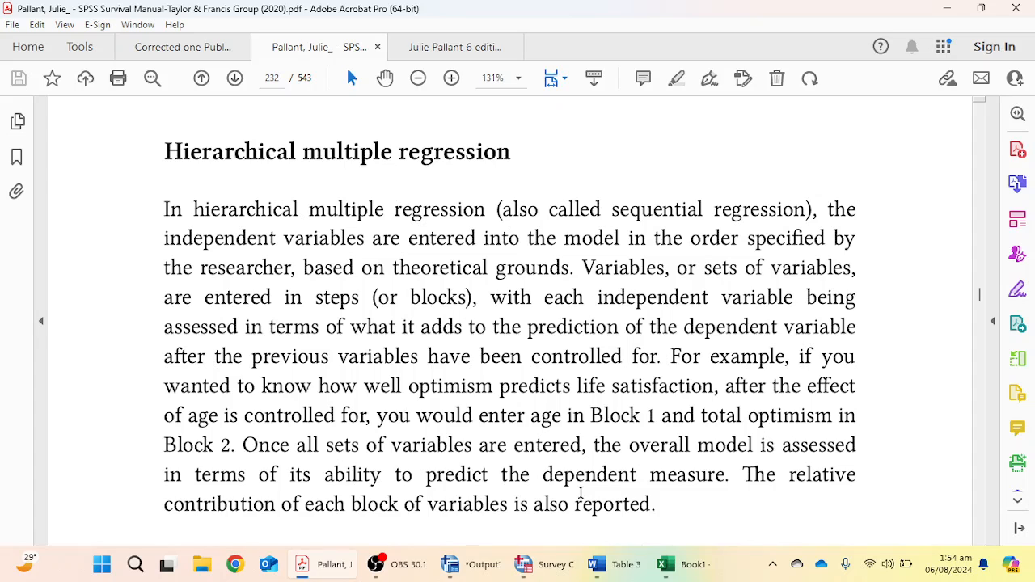
# Switch to the SPSS data editor, open the Linear Regression dialog and reset its previous settings.
pyautogui.moveTo(556, 568)
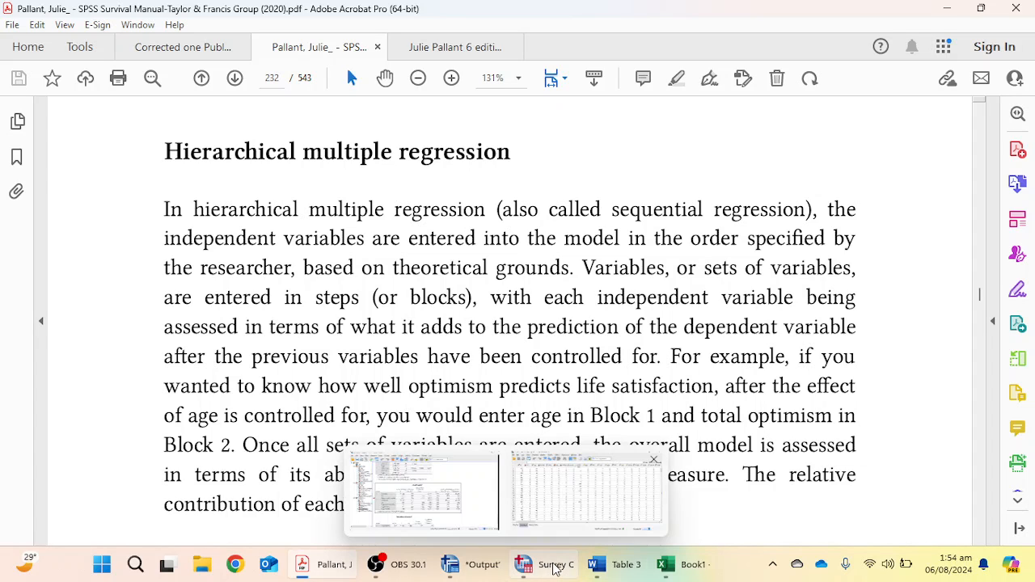
pyautogui.click(548, 498)
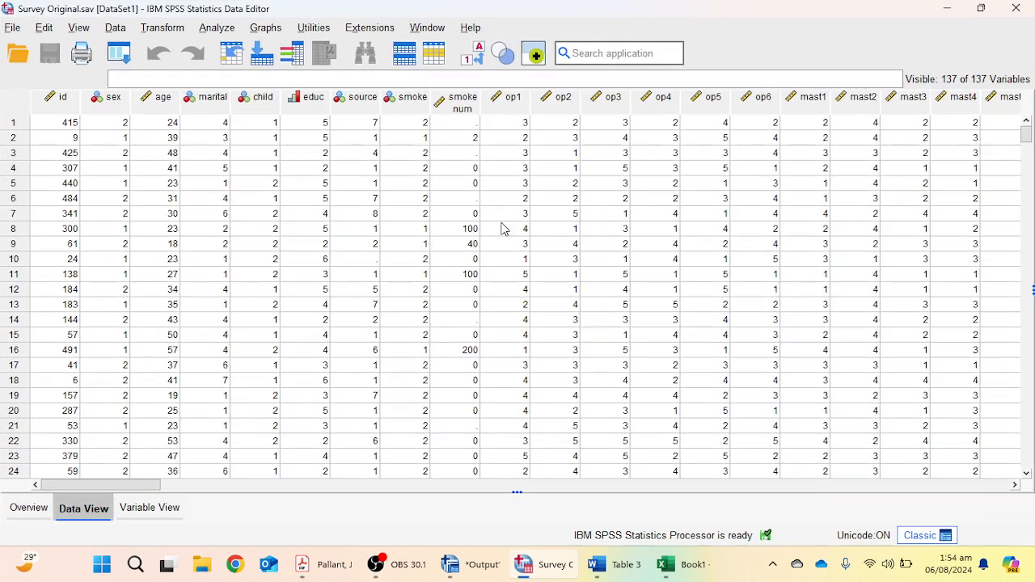
pyautogui.click(224, 34)
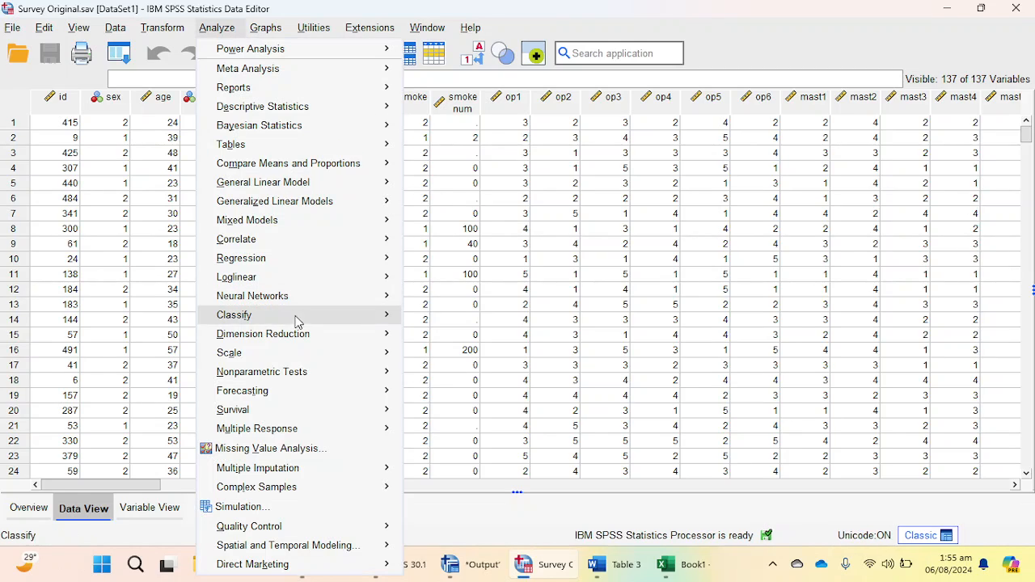
pyautogui.moveTo(286, 268)
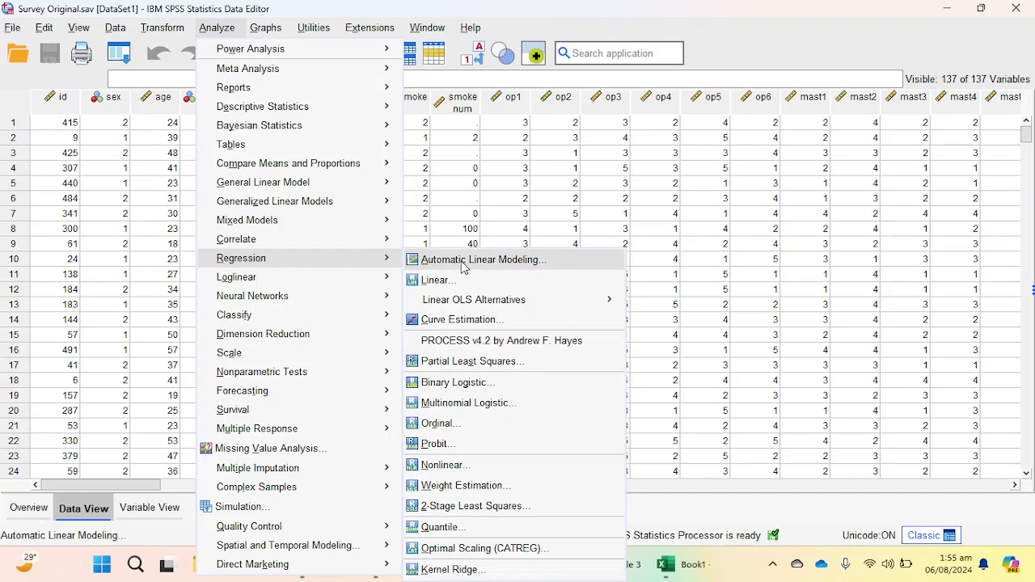
pyautogui.click(471, 285)
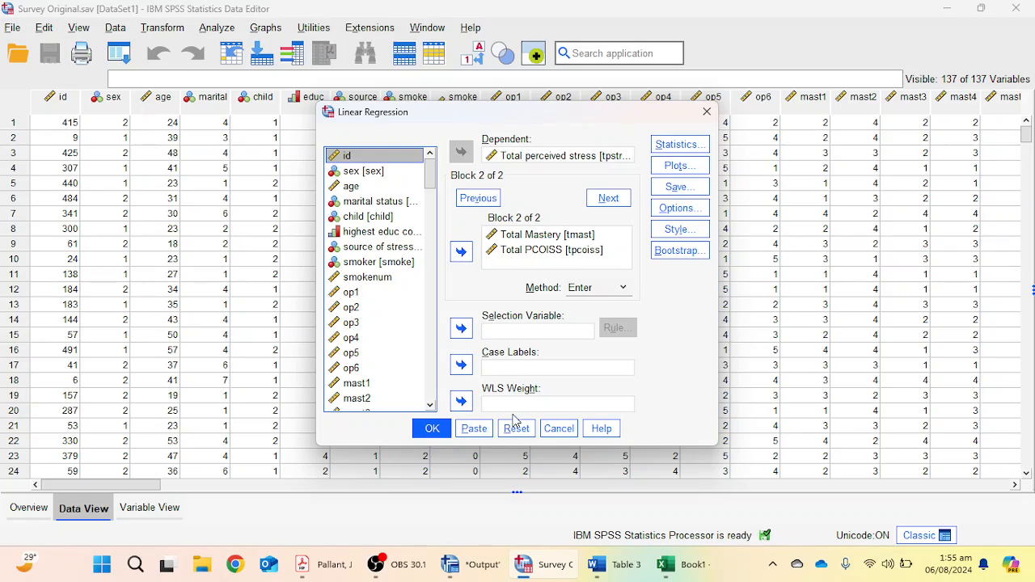
pyautogui.click(516, 428)
# Add age and Total social desirability as independent variables in Block 1.
pyautogui.click(361, 187)
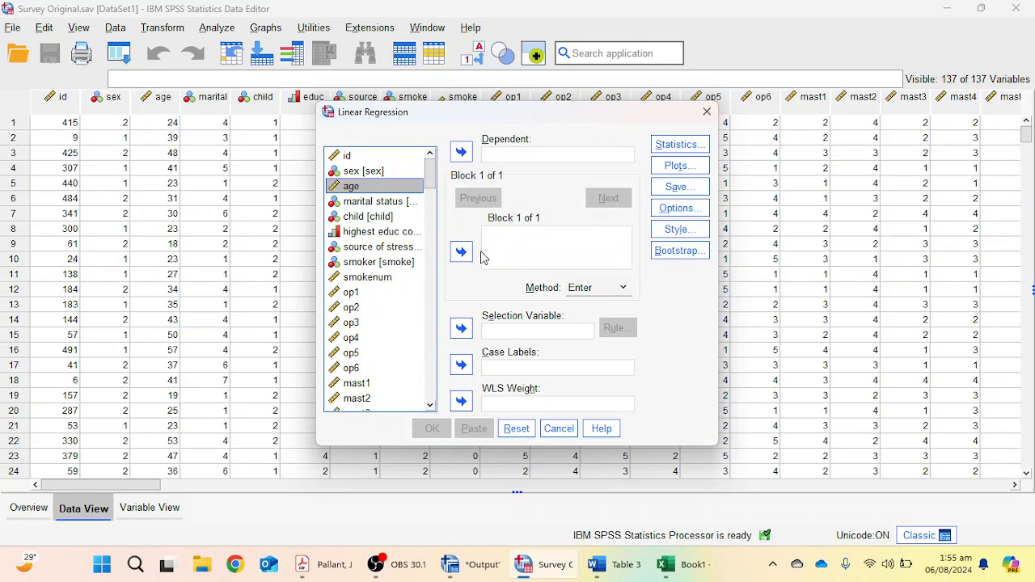
pyautogui.click(461, 252)
pyautogui.scroll(-10, 375, 323)
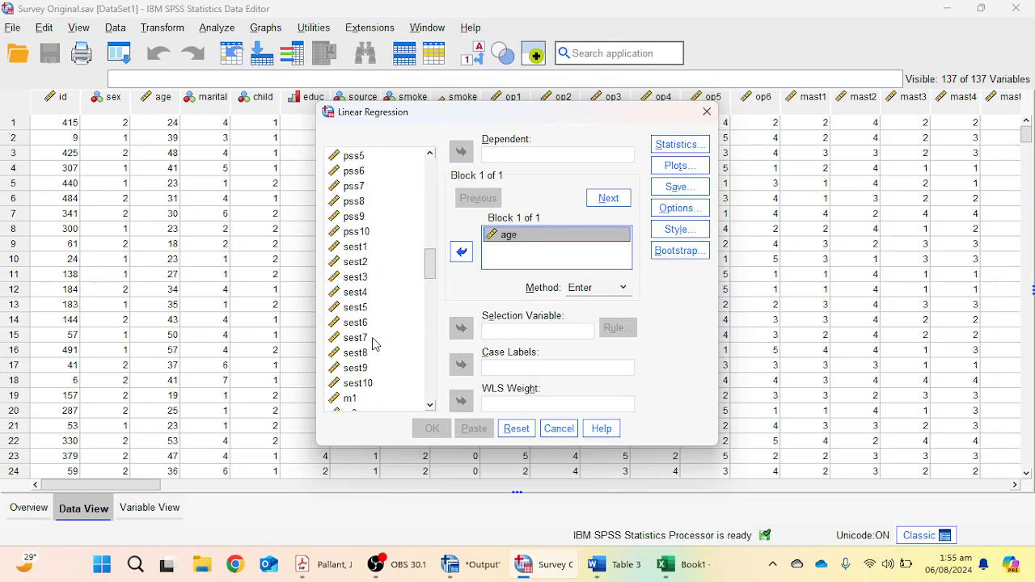
pyautogui.scroll(-15, 377, 344)
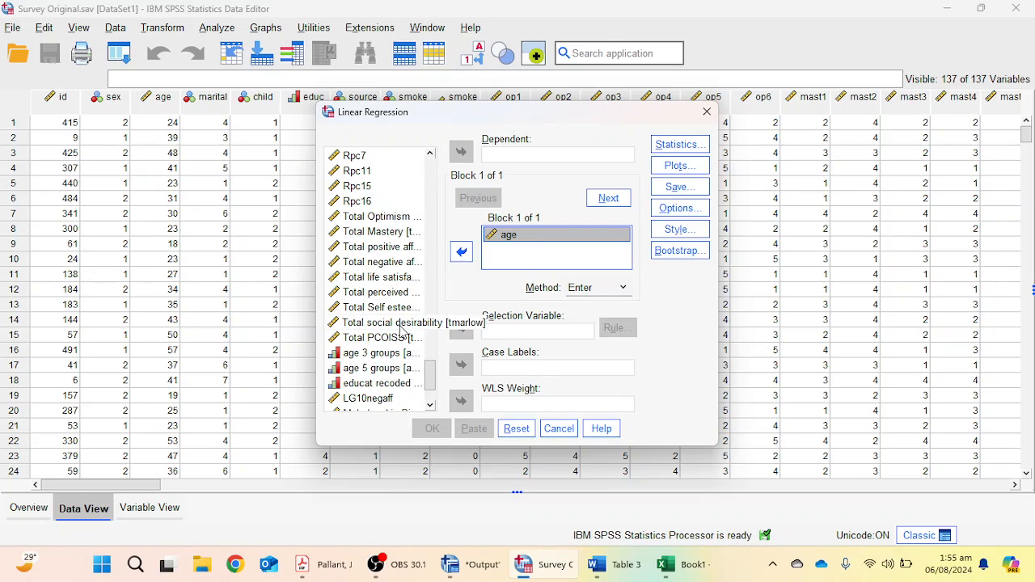
pyautogui.click(400, 325)
pyautogui.click(461, 252)
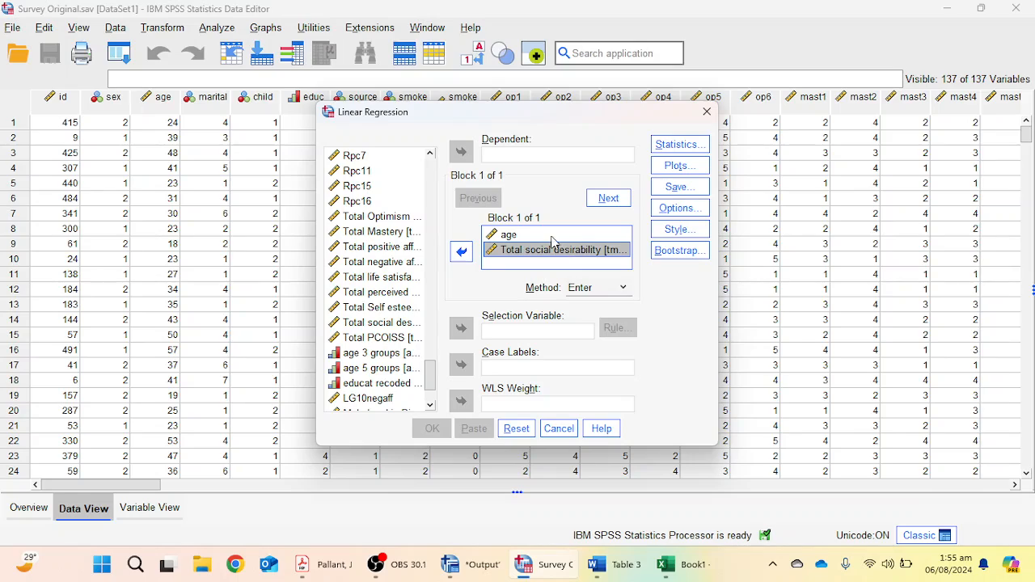
# Add Total Mastery and Total PCOISS in Block 2 and set Total perceived stress as the dependent variable.
pyautogui.click(609, 201)
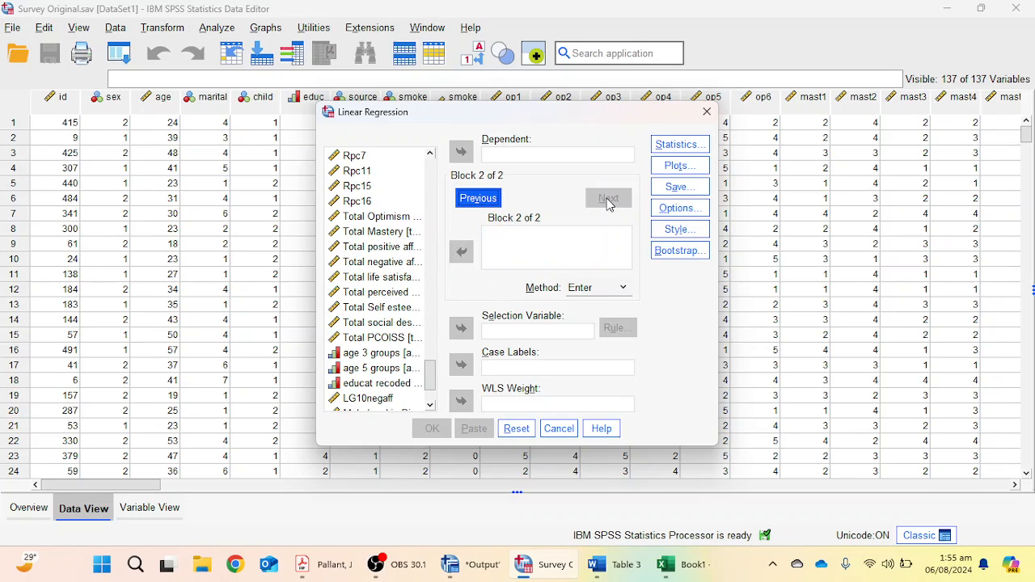
pyautogui.click(379, 231)
pyautogui.click(462, 252)
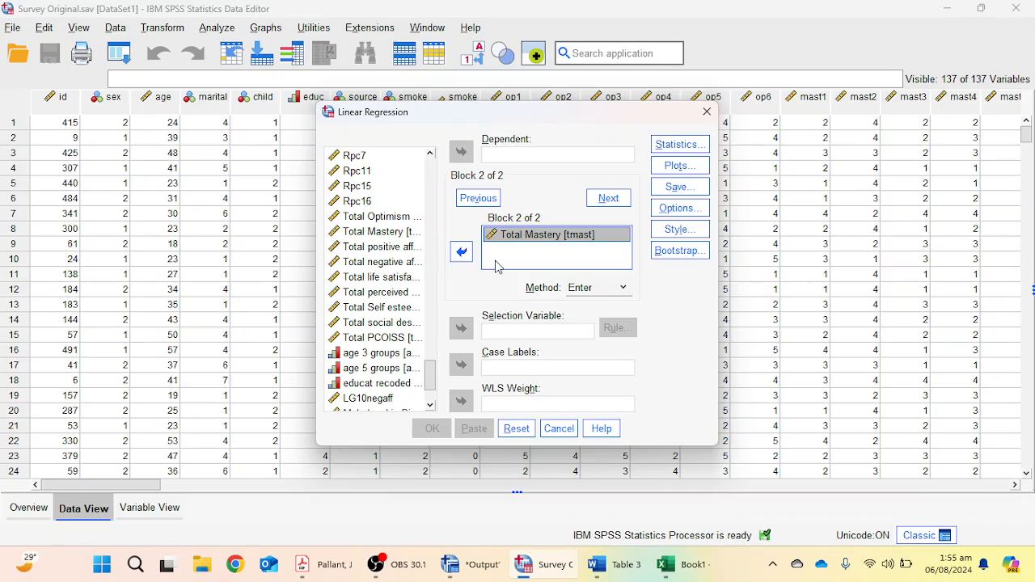
pyautogui.click(390, 338)
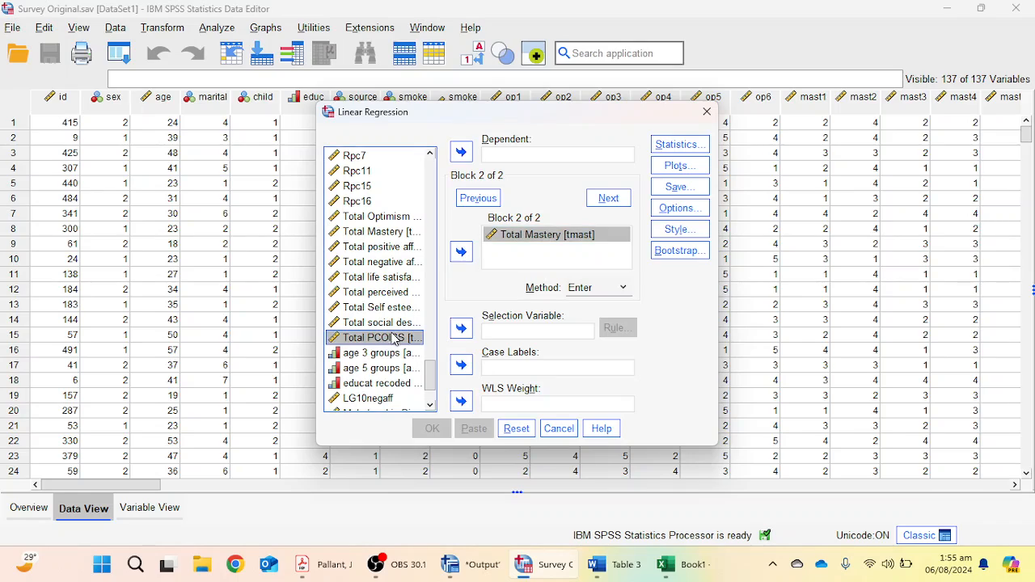
pyautogui.click(459, 254)
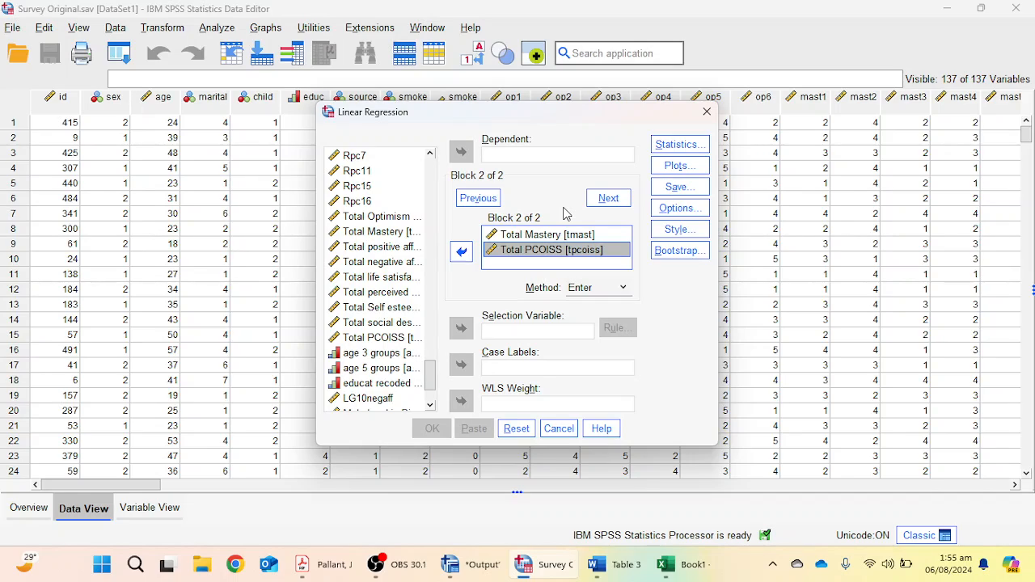
pyautogui.click(385, 293)
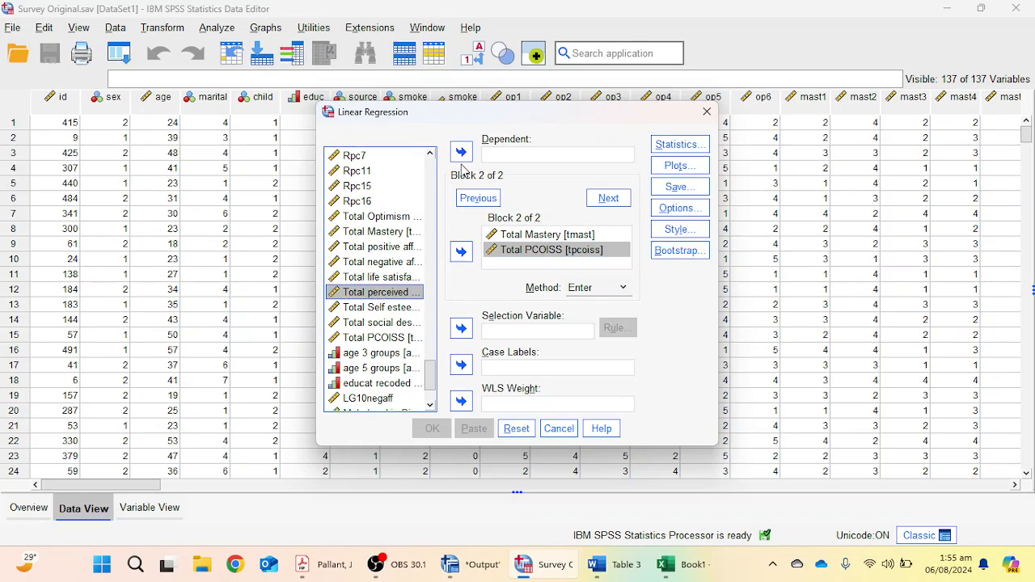
pyautogui.click(461, 151)
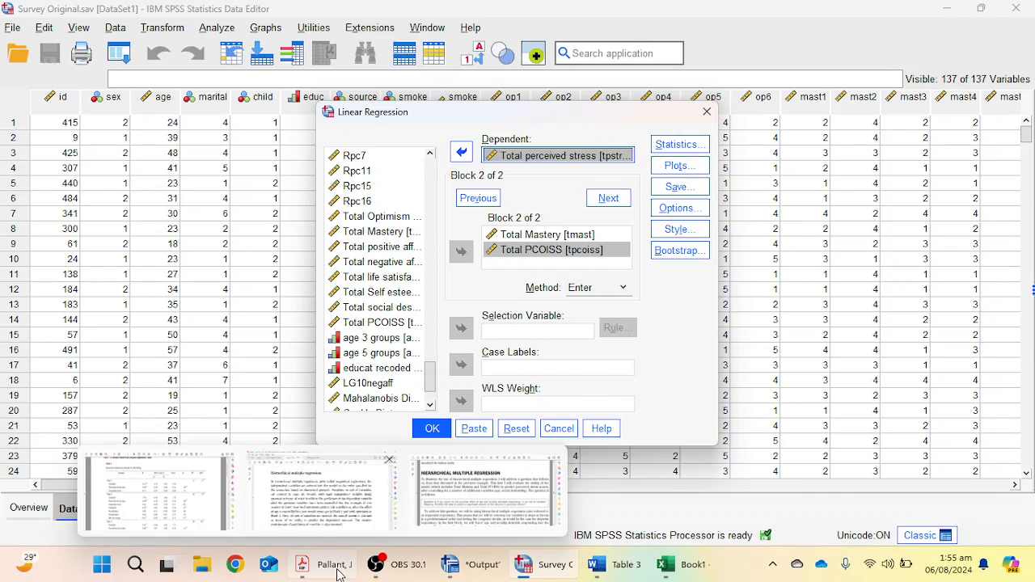
# Switch to the APA manual PDF and examine the column headings of the sample hierarchical regression table.
pyautogui.click(153, 498)
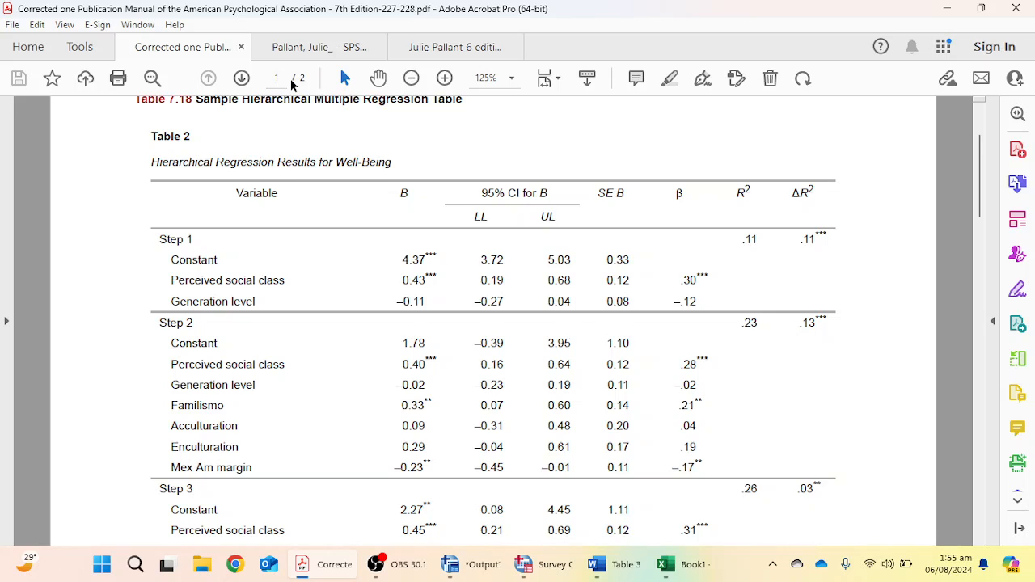
pyautogui.scroll(-10, 760, 343)
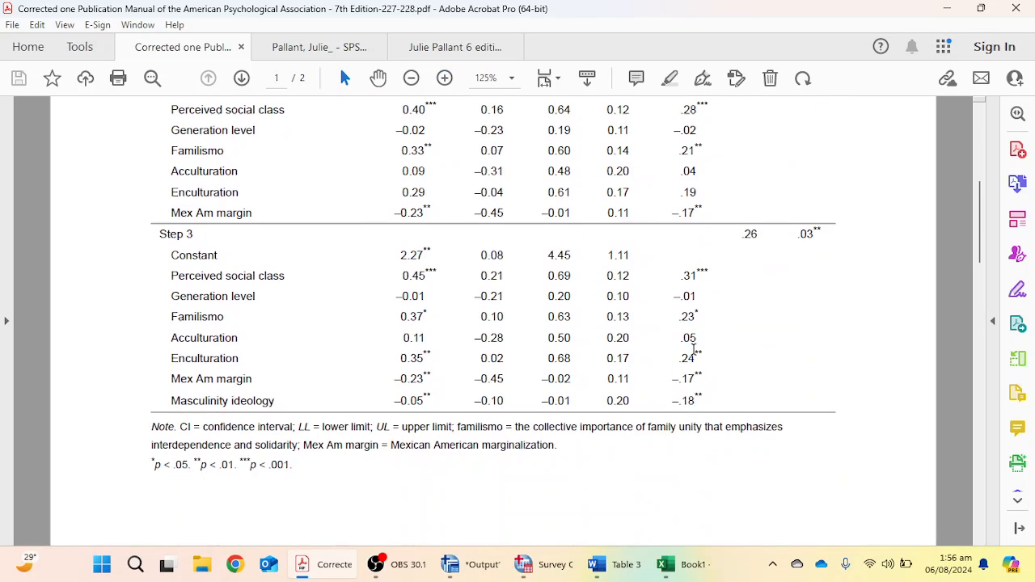
pyautogui.scroll(10, 545, 489)
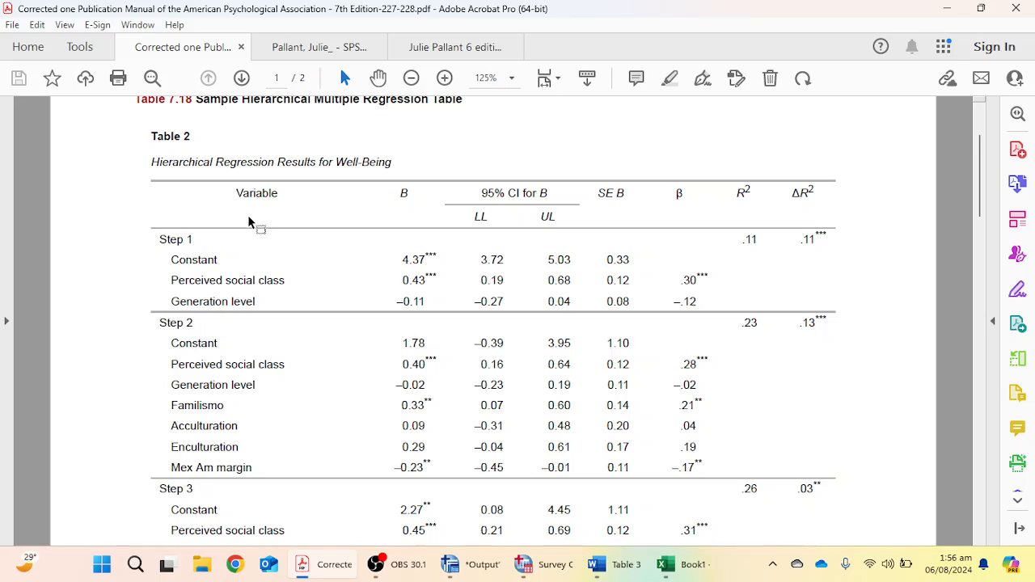
pyautogui.moveTo(399, 194); pyautogui.dragTo(413, 199)
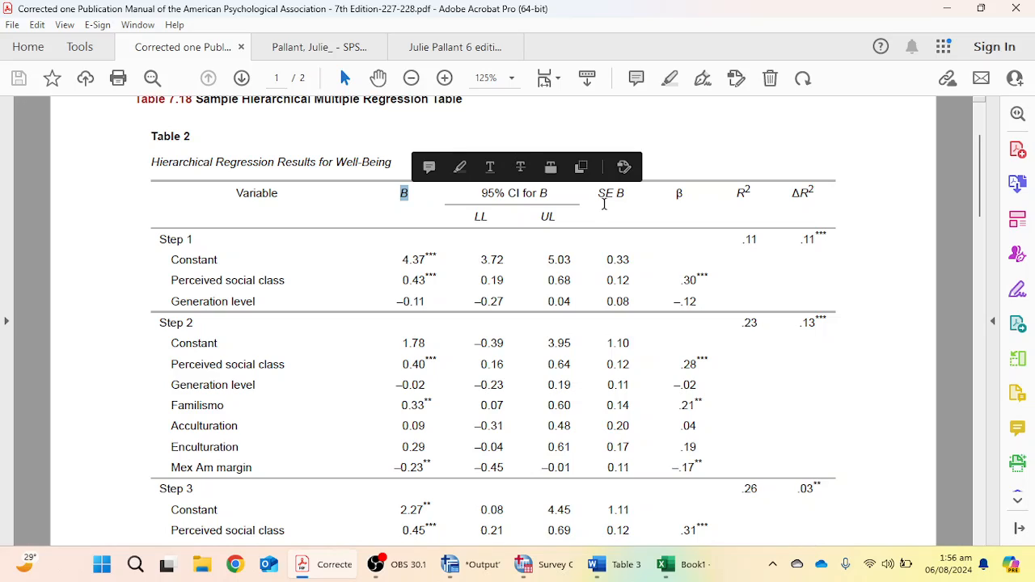
pyautogui.click(677, 198)
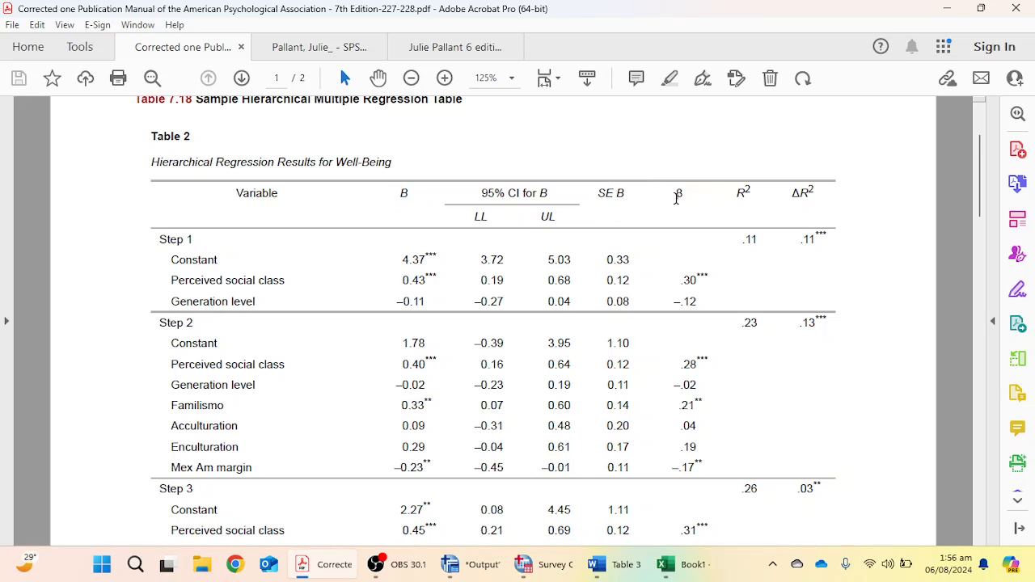
pyautogui.doubleClick(677, 198)
pyautogui.moveTo(737, 196); pyautogui.dragTo(811, 195)
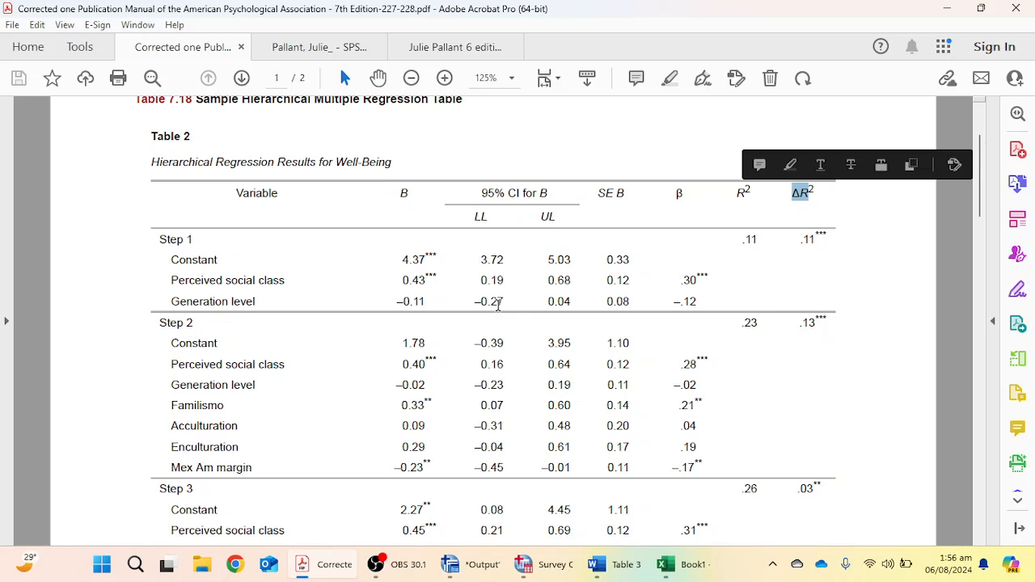
pyautogui.scroll(-1, 499, 304)
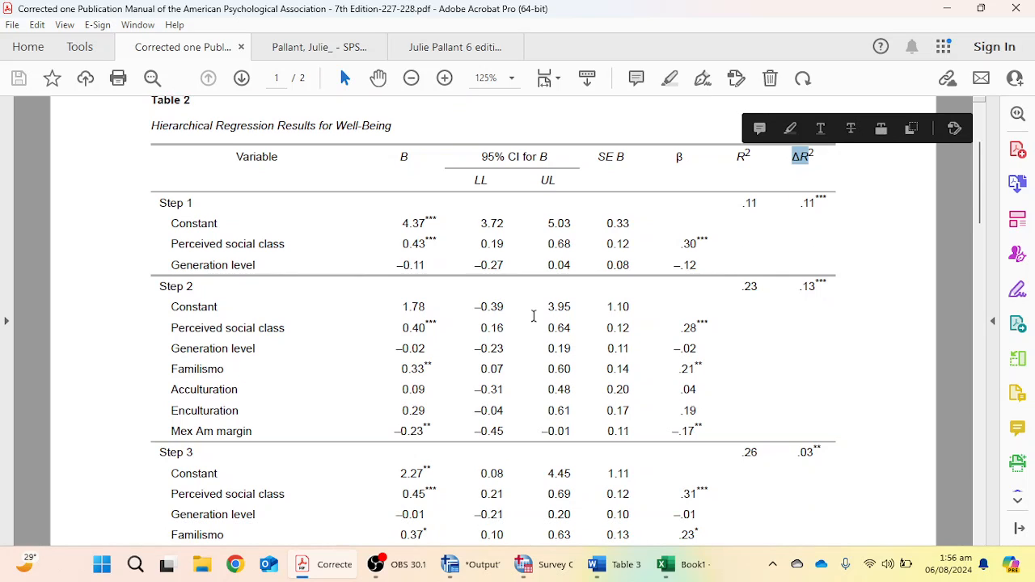
# Back in the regression dialog, enable Confidence intervals and R squared change statistics, then run the regression.
pyautogui.click(538, 565)
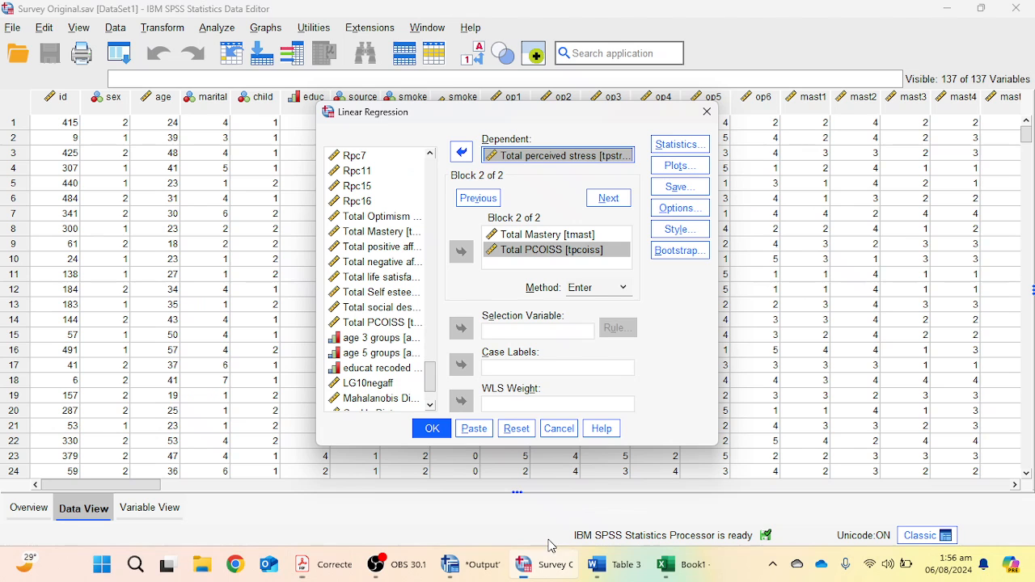
pyautogui.click(679, 145)
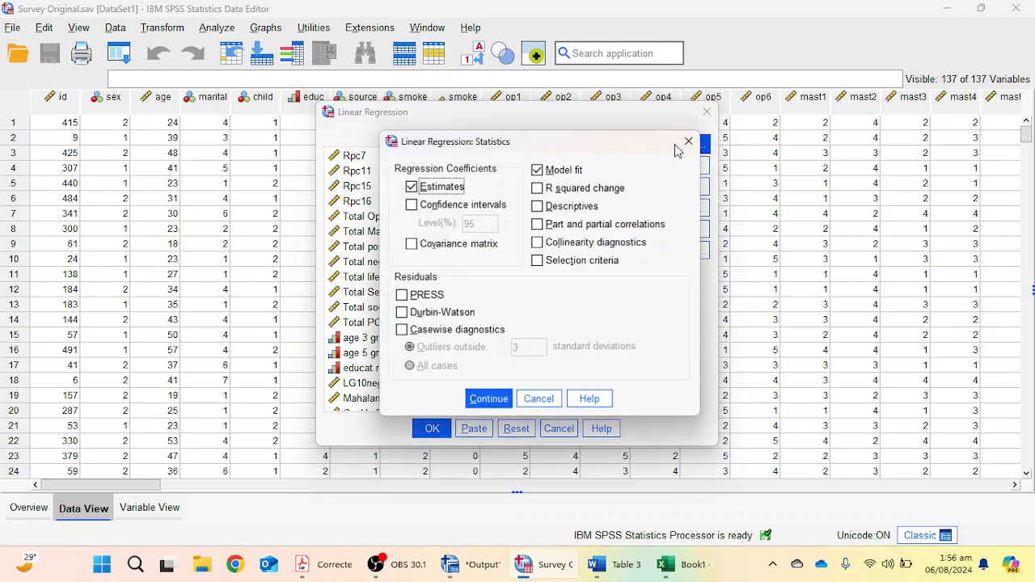
pyautogui.click(412, 205)
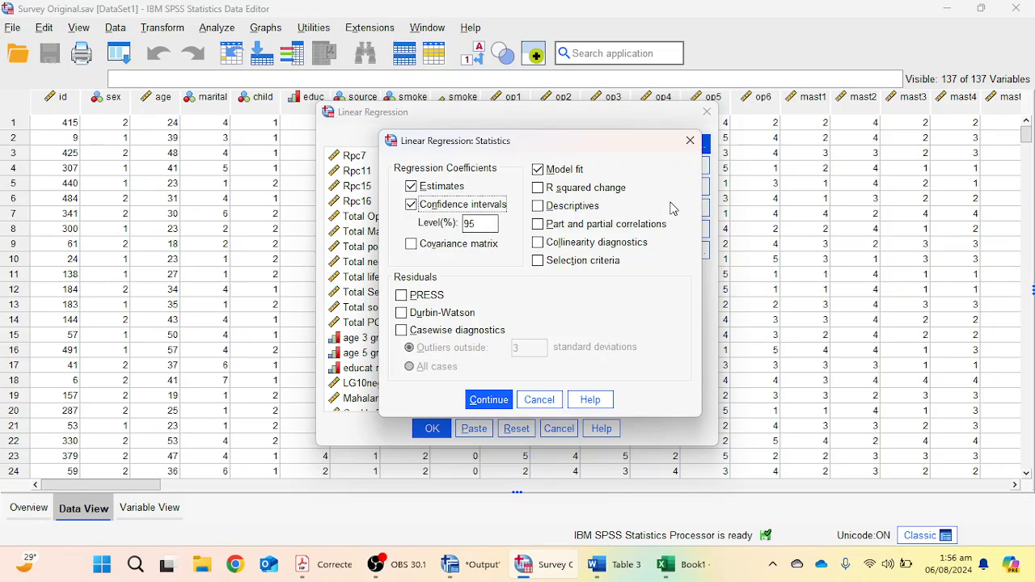
pyautogui.click(559, 194)
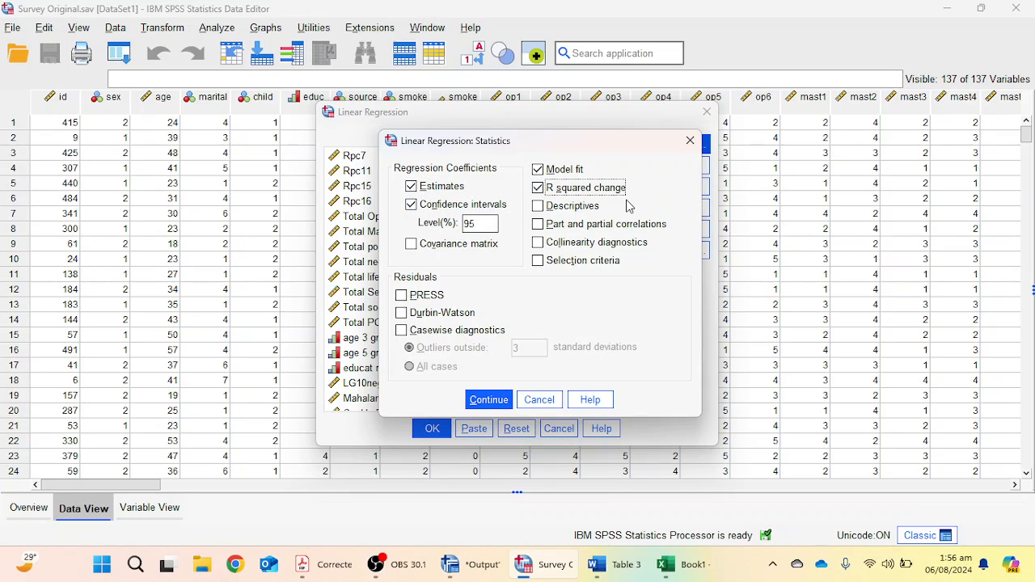
pyautogui.click(488, 401)
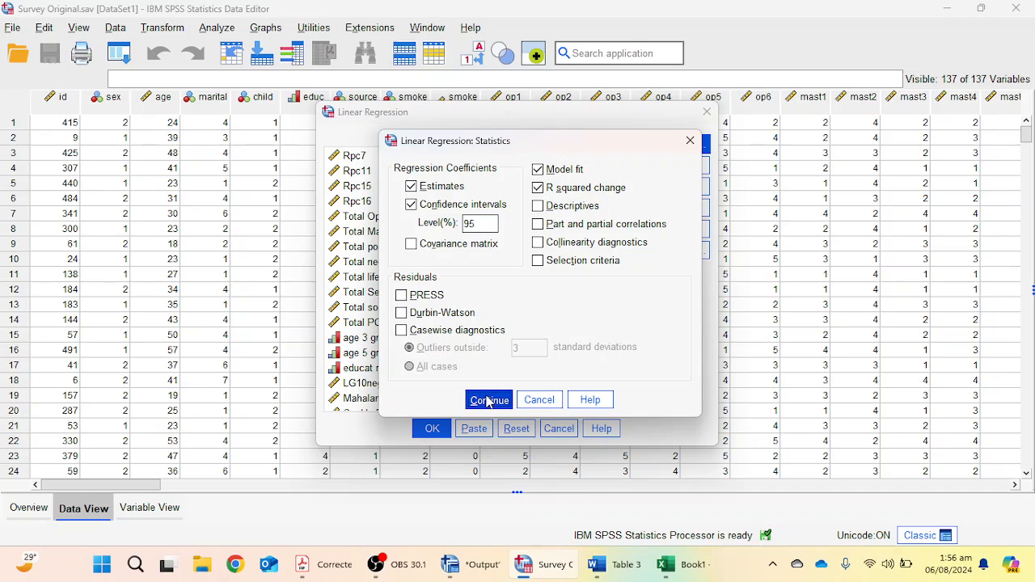
pyautogui.click(433, 429)
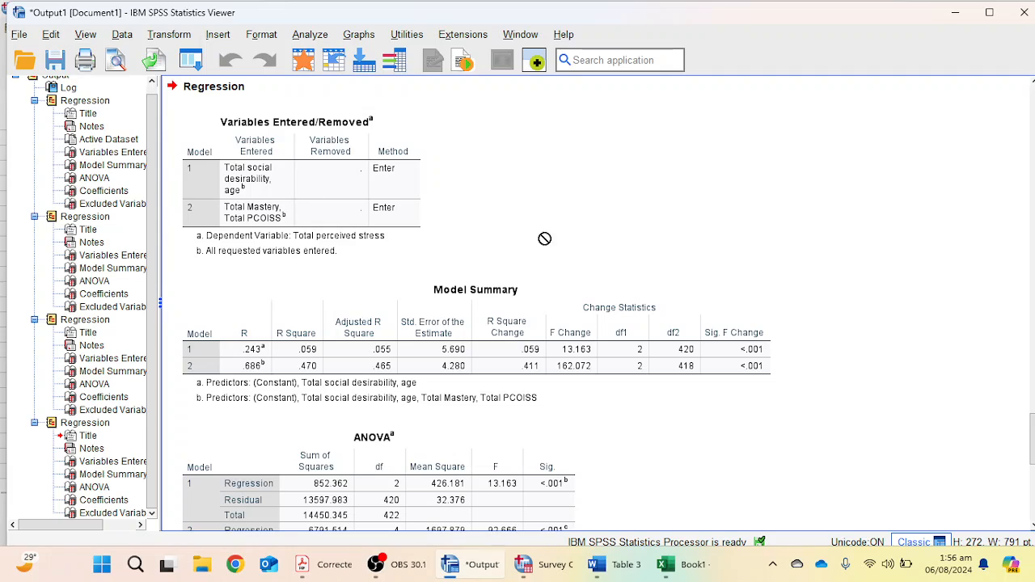
# Review the Model Summary, ANOVA and Coefficients tables in the output viewer.
pyautogui.scroll(-3, 624, 268)
pyautogui.click(419, 358)
pyautogui.scroll(-4, 419, 358)
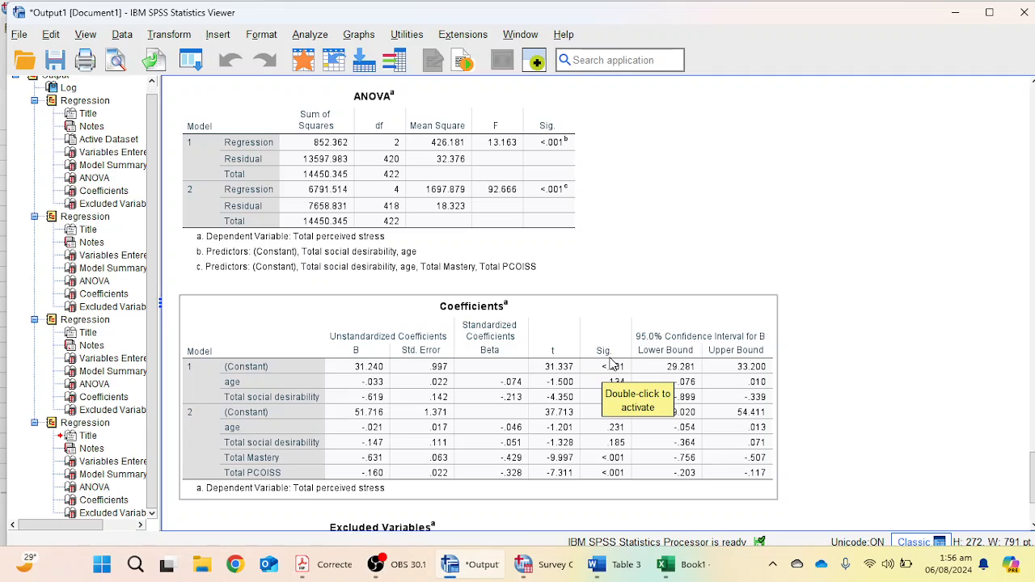
pyautogui.scroll(5, 612, 363)
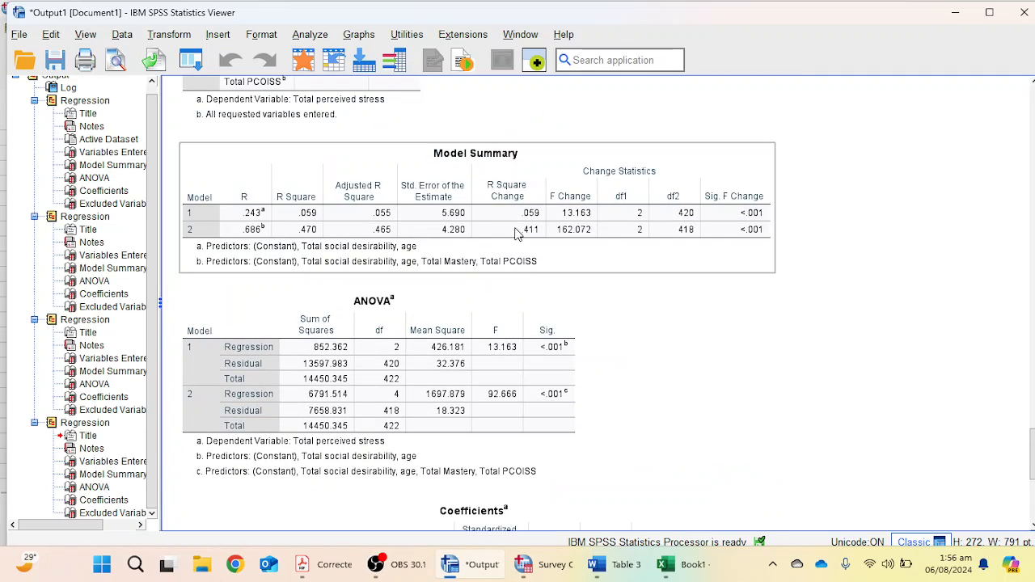
pyautogui.scroll(-7, 567, 324)
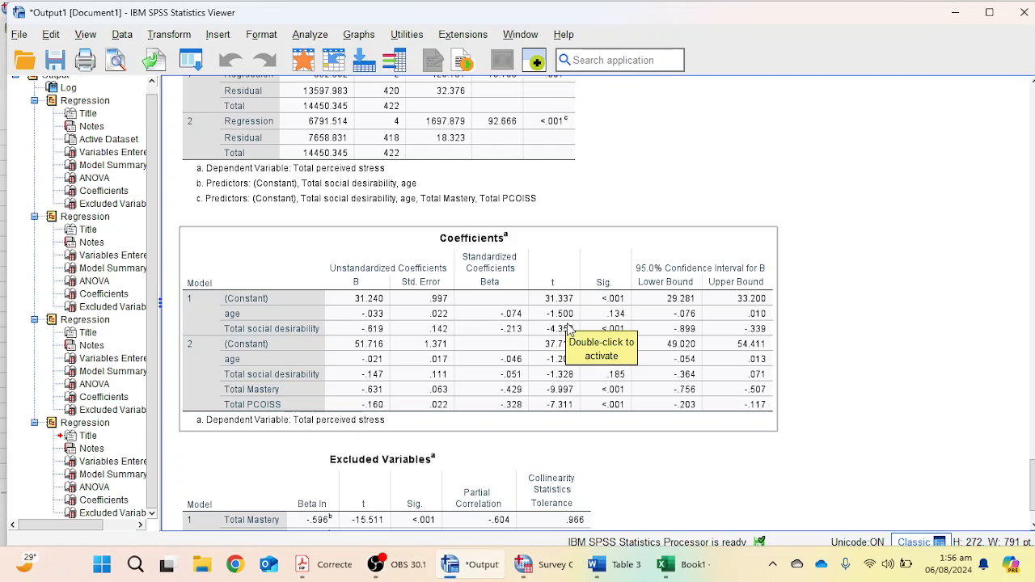
# Copy the Coefficients table as an Excel worksheet and switch to the Excel workbook.
pyautogui.rightClick(483, 300)
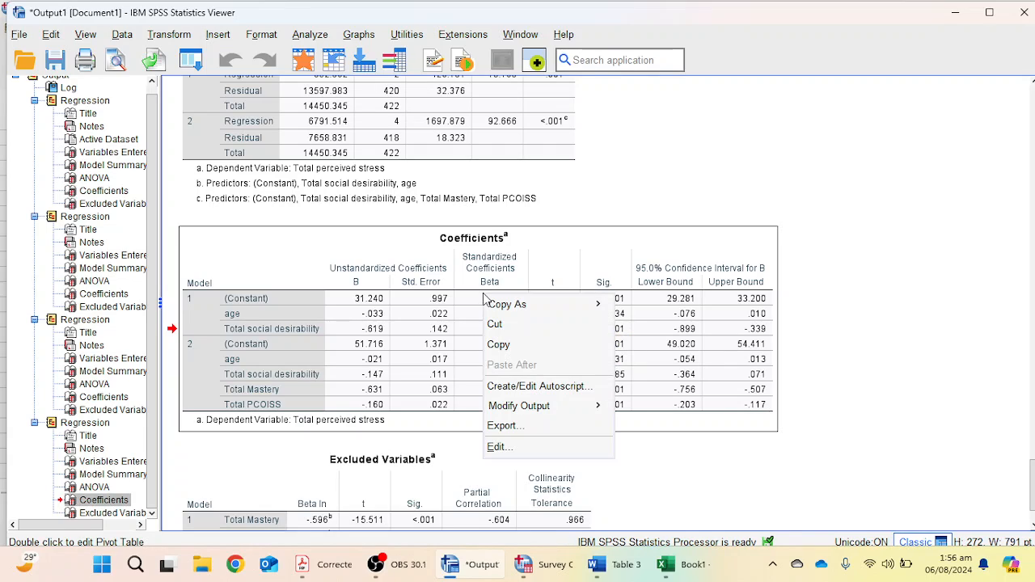
pyautogui.moveTo(519, 305)
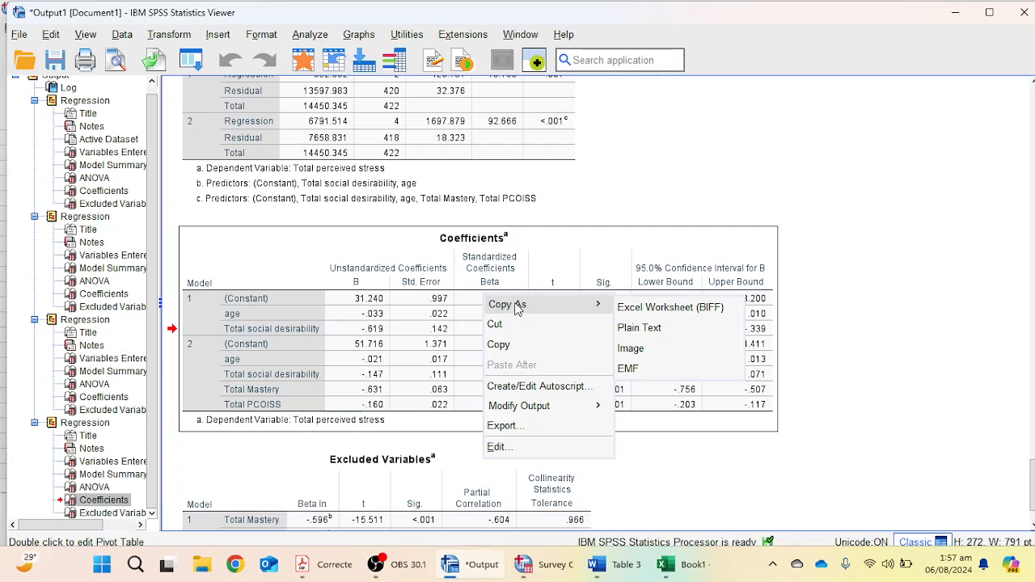
pyautogui.click(669, 308)
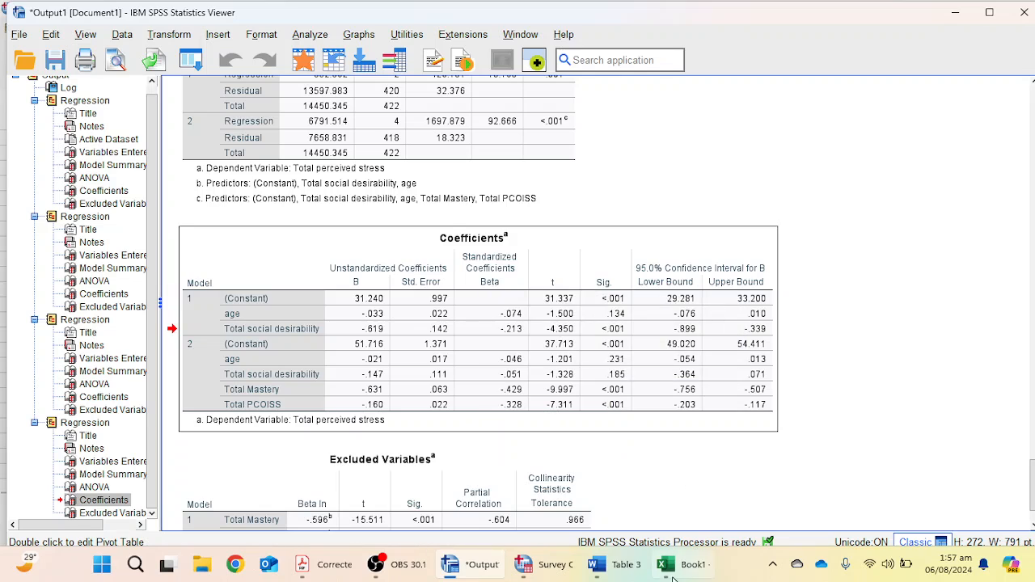
pyautogui.hotkey('alt', 'Tab')
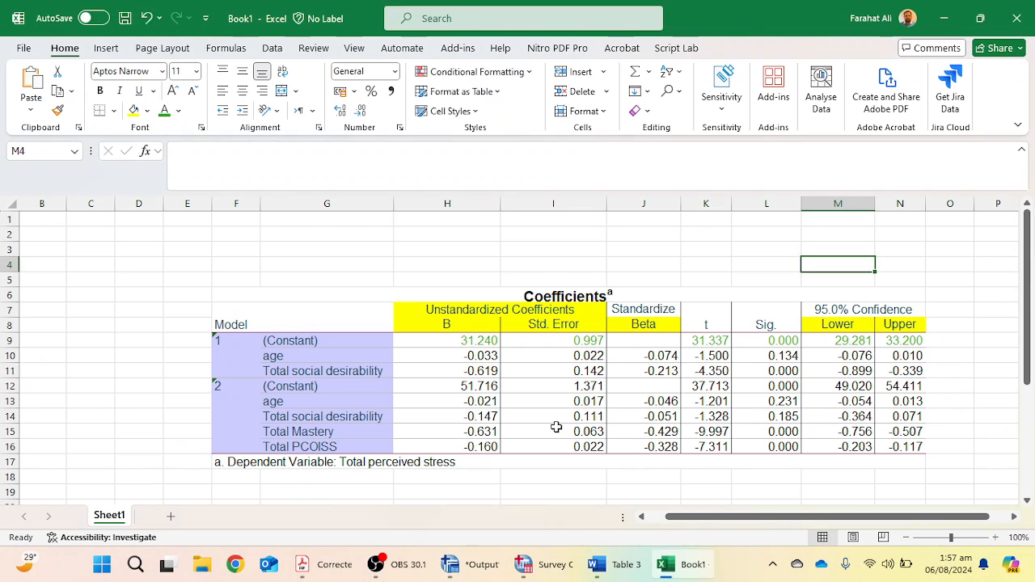
# Reduce all Coefficients table values in the worksheet to two decimal places.
pyautogui.scroll(-3, 557, 427)
pyautogui.scroll(3, 557, 425)
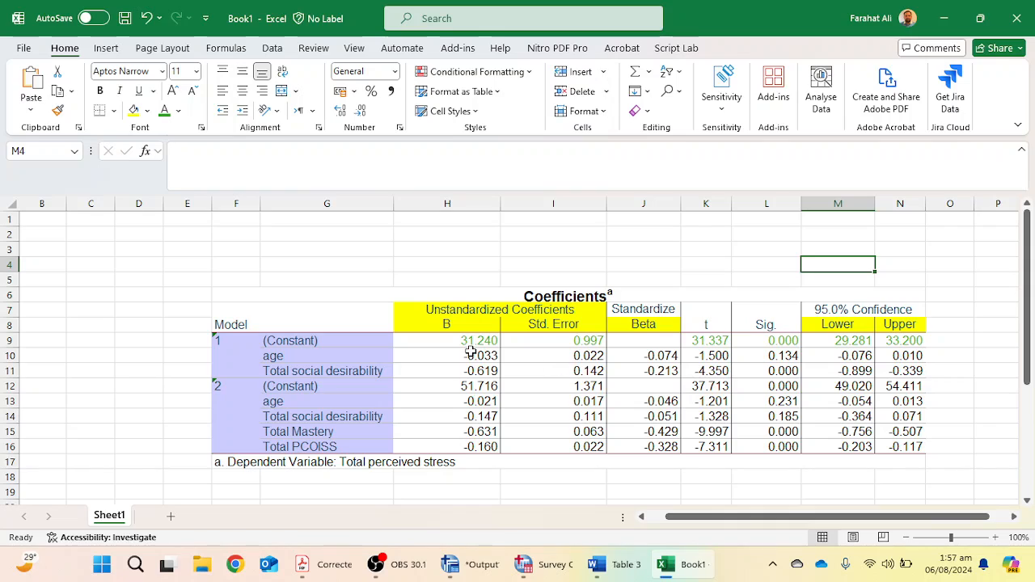
pyautogui.moveTo(453, 343); pyautogui.dragTo(794, 418)
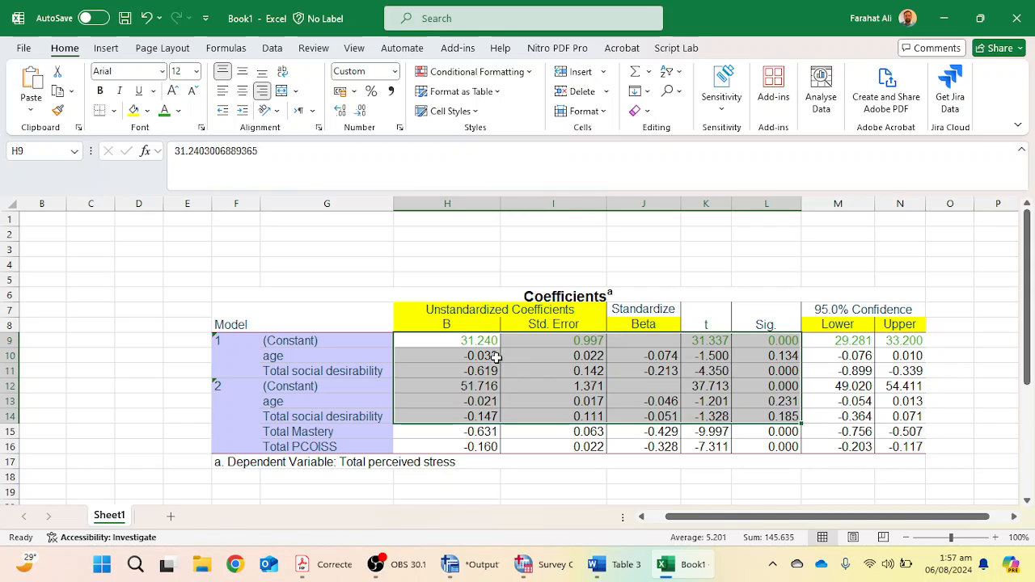
pyautogui.click(472, 344)
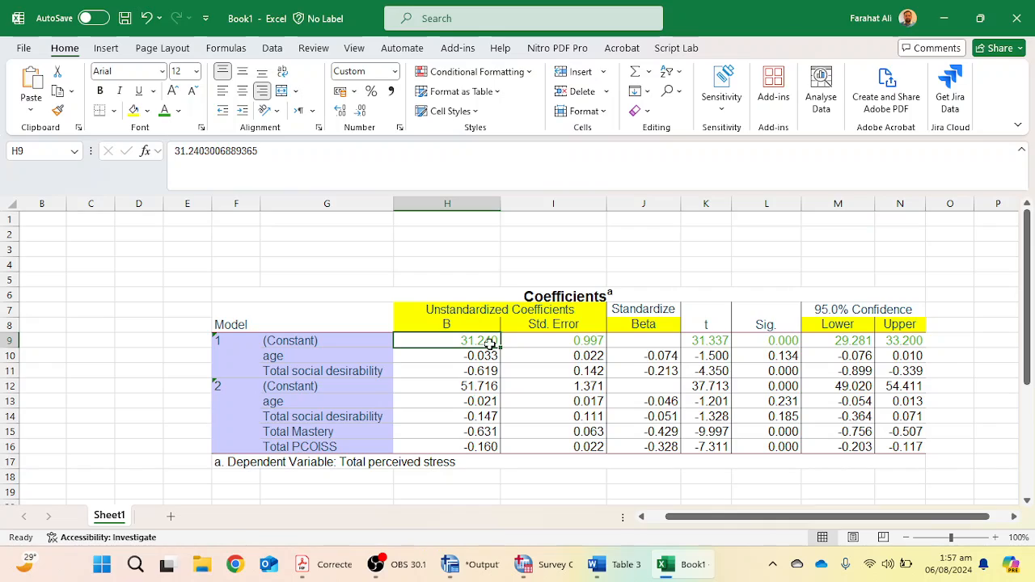
pyautogui.click(588, 343)
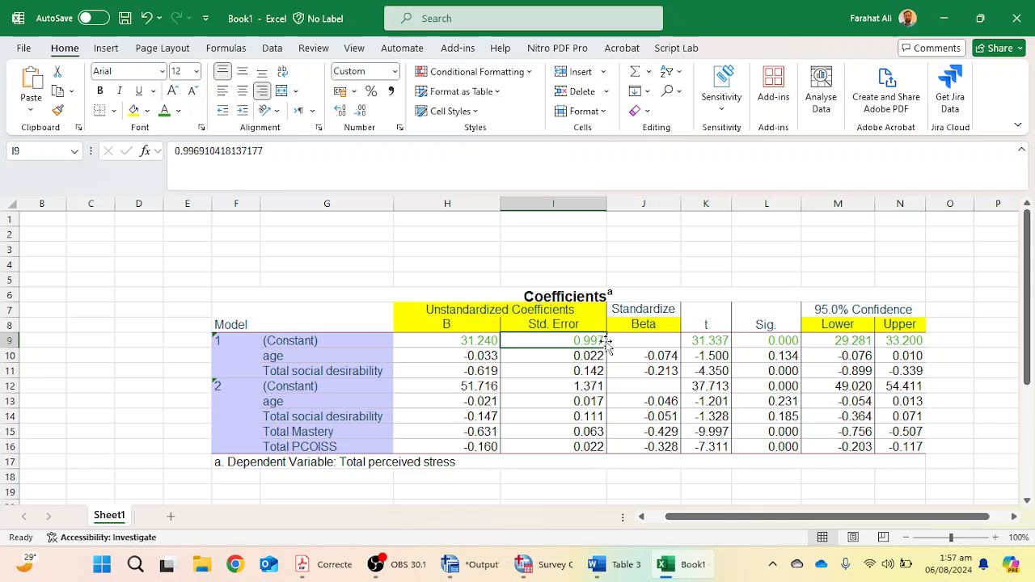
pyautogui.moveTo(451, 343)
pyautogui.mouseDown()
pyautogui.moveTo(599, 389)
pyautogui.moveTo(883, 430)
pyautogui.moveTo(894, 449)
pyautogui.mouseUp()
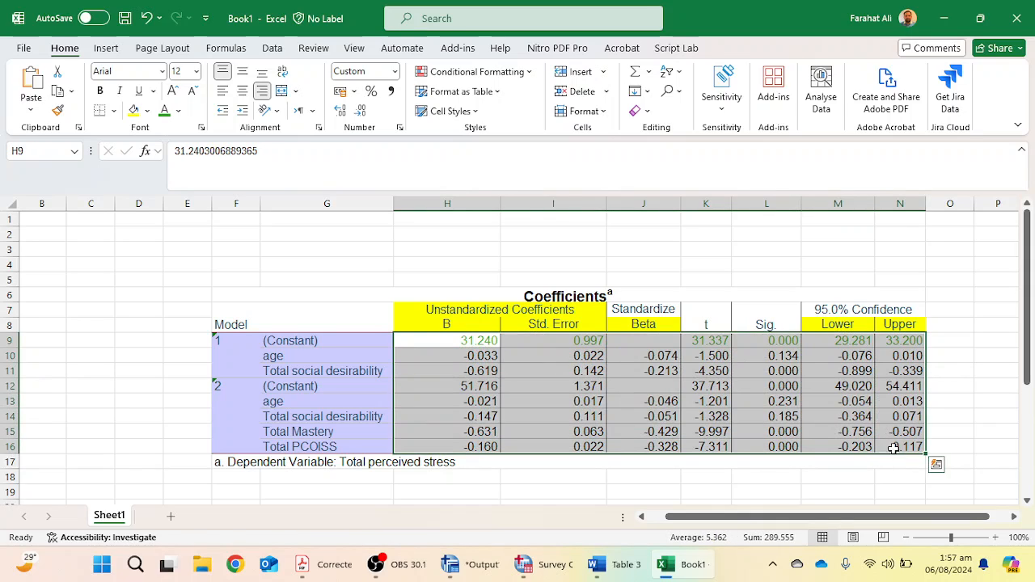
pyautogui.click(362, 114)
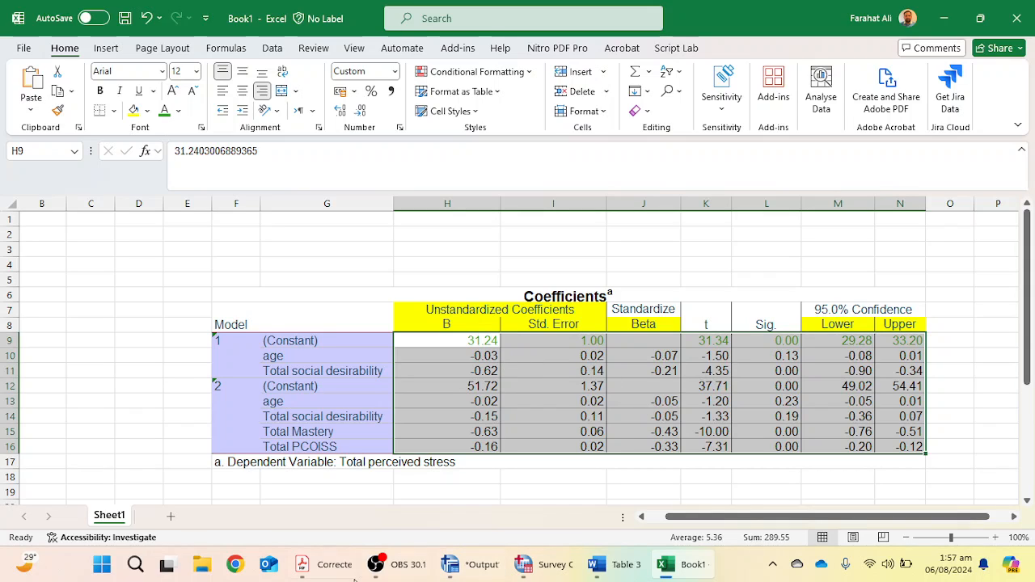
# Switch to the APA manual PDF and examine the decimal places used in the sample table's values.
pyautogui.click(316, 565)
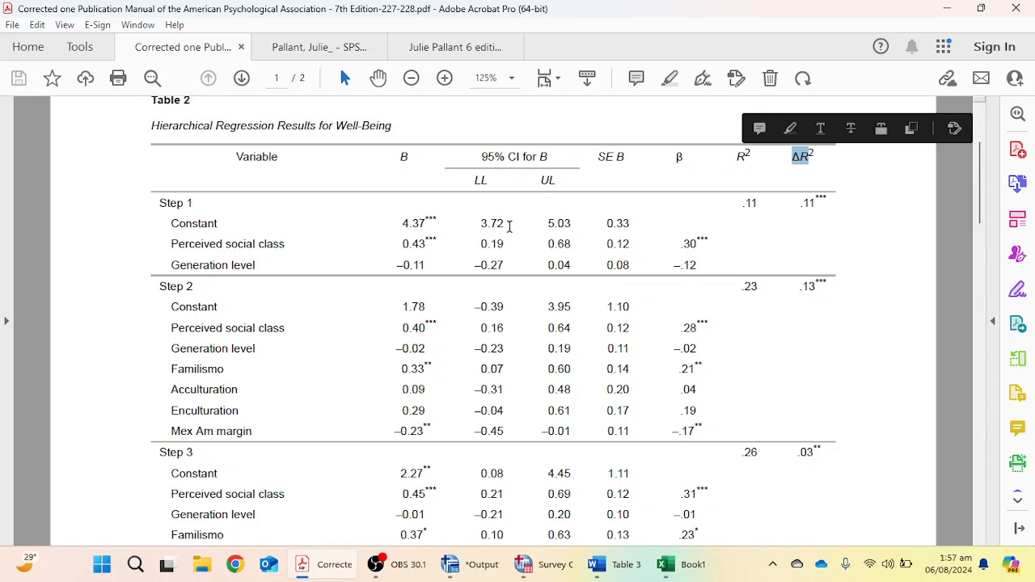
pyautogui.moveTo(490, 244); pyautogui.dragTo(505, 244)
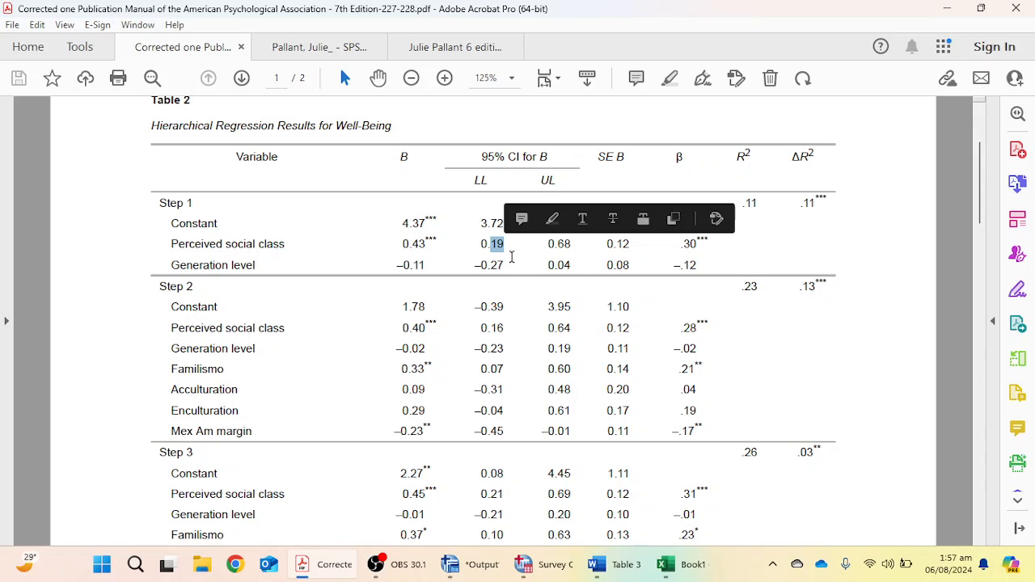
pyautogui.click(514, 252)
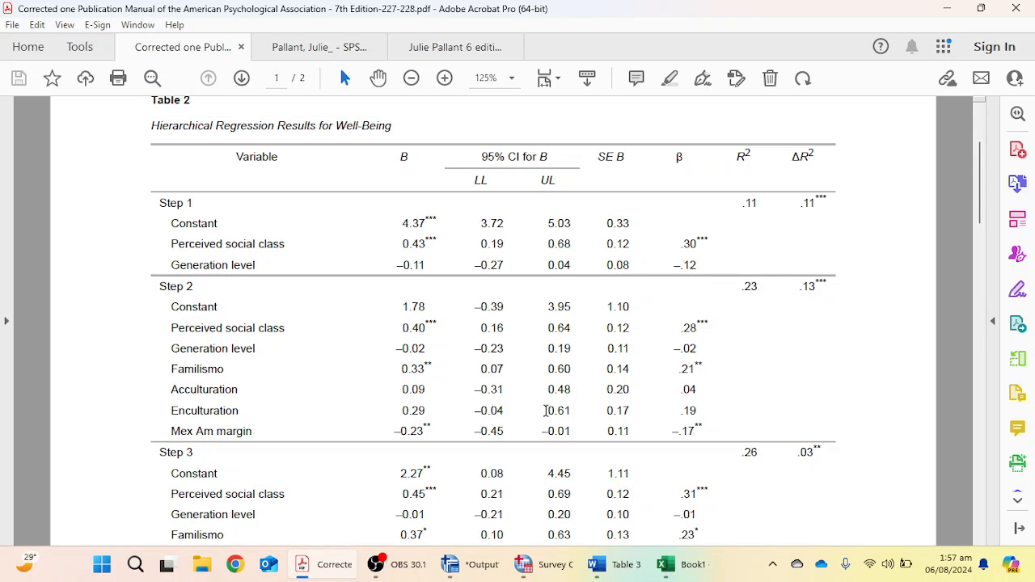
# Round the Model Summary's R Square, Adjusted R Square and Std. Error of the Estimate values to two decimals.
pyautogui.click(668, 564)
pyautogui.scroll(-3, 600, 402)
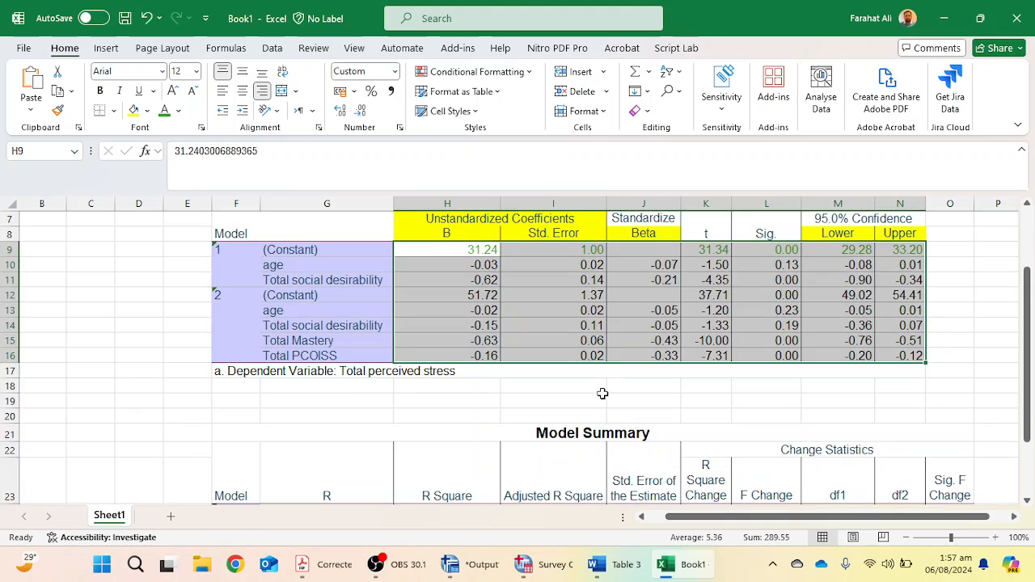
pyautogui.moveTo(358, 379); pyautogui.dragTo(952, 394)
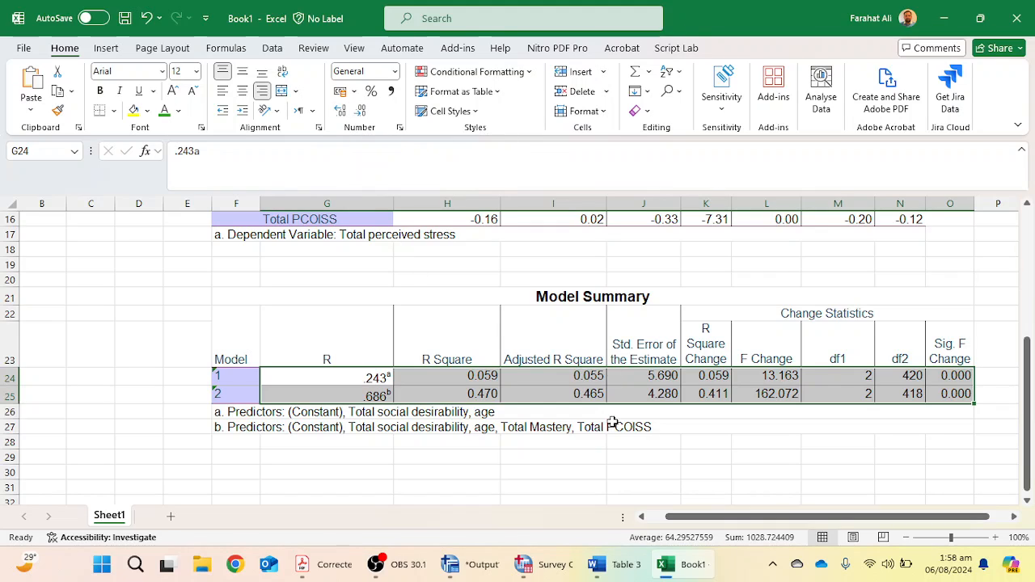
pyautogui.click(611, 457)
pyautogui.moveTo(568, 376); pyautogui.dragTo(660, 395)
pyautogui.click(360, 110)
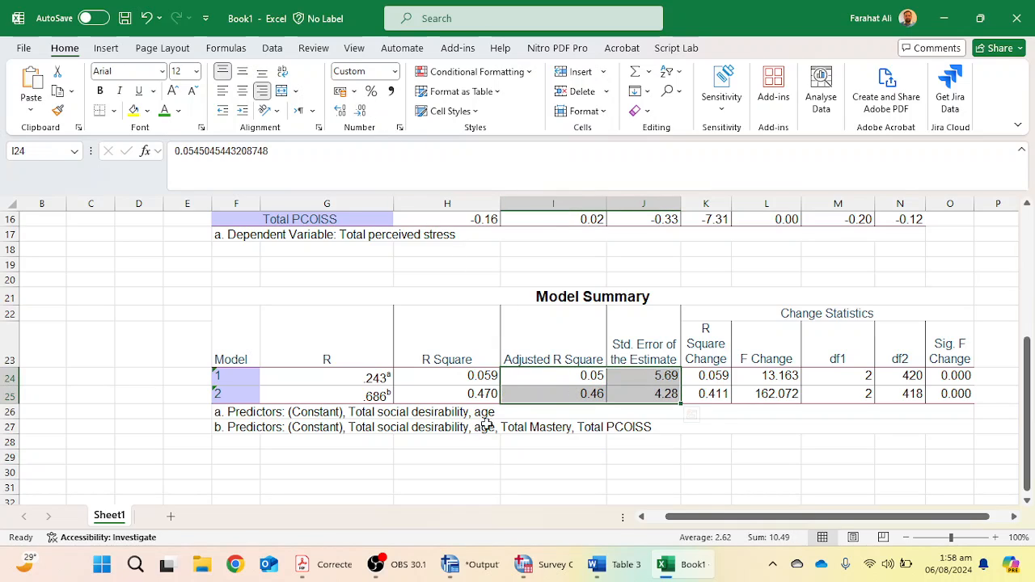
pyautogui.click(457, 379)
pyautogui.moveTo(457, 379); pyautogui.dragTo(457, 395)
pyautogui.click(358, 110)
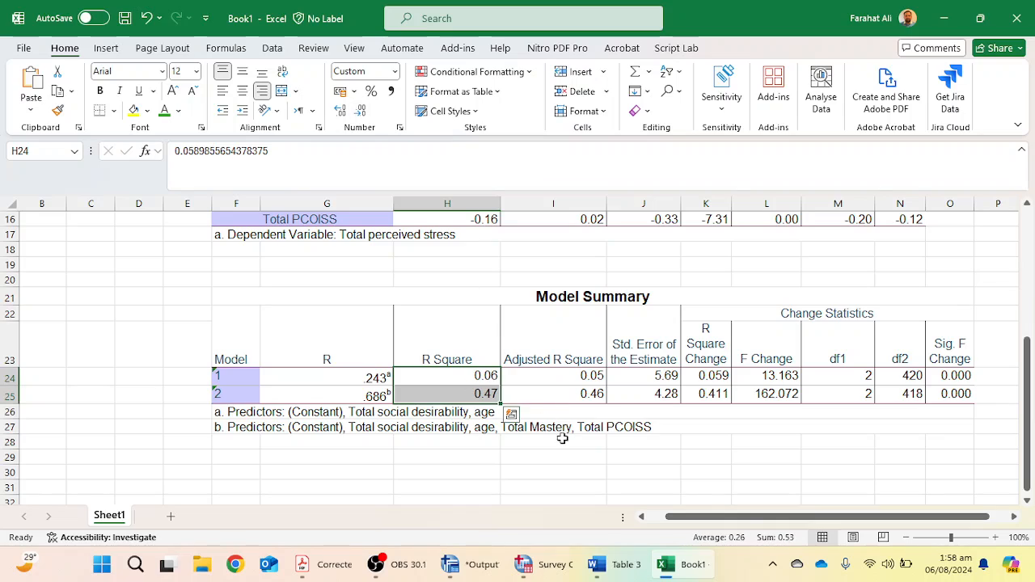
# Highlight the R Square and Adjusted R Square columns of the Model Summary in yellow.
pyautogui.click(588, 432)
pyautogui.moveTo(455, 314); pyautogui.dragTo(564, 396)
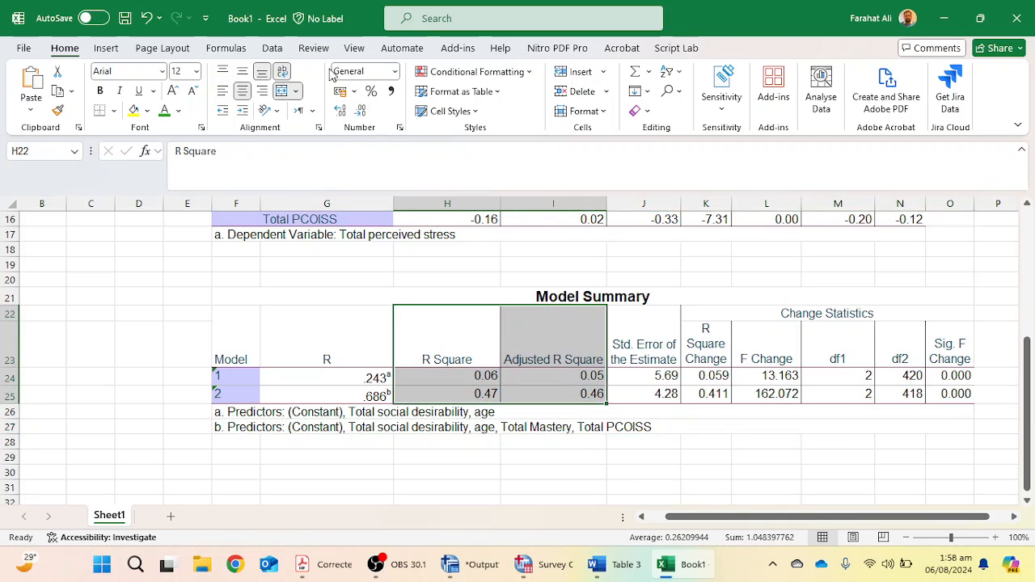
pyautogui.click(134, 110)
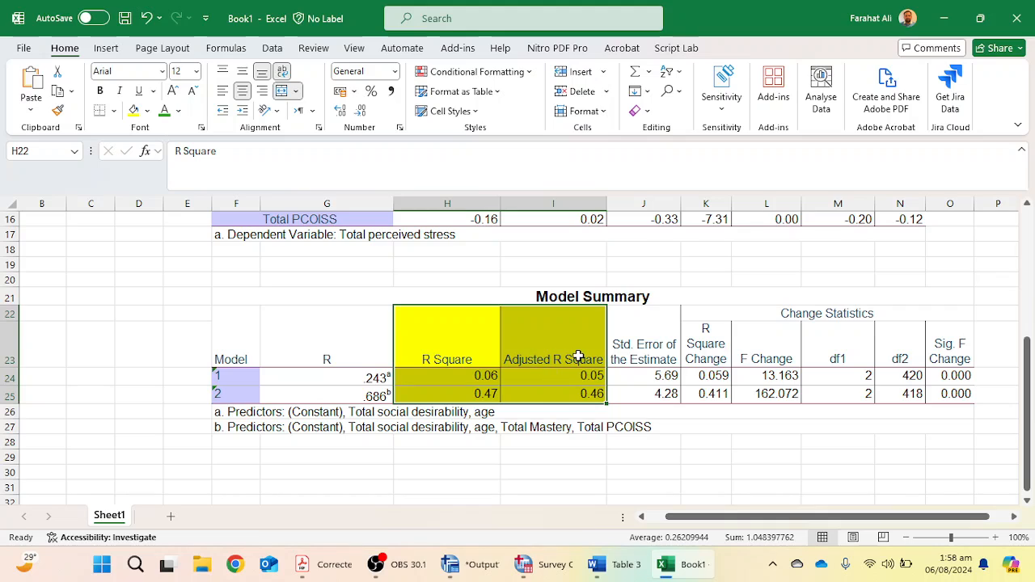
# Compare the Step 1 constant's B, confidence limits and standard error in the Word table with the Excel Coefficients values.
pyautogui.scroll(4, 691, 418)
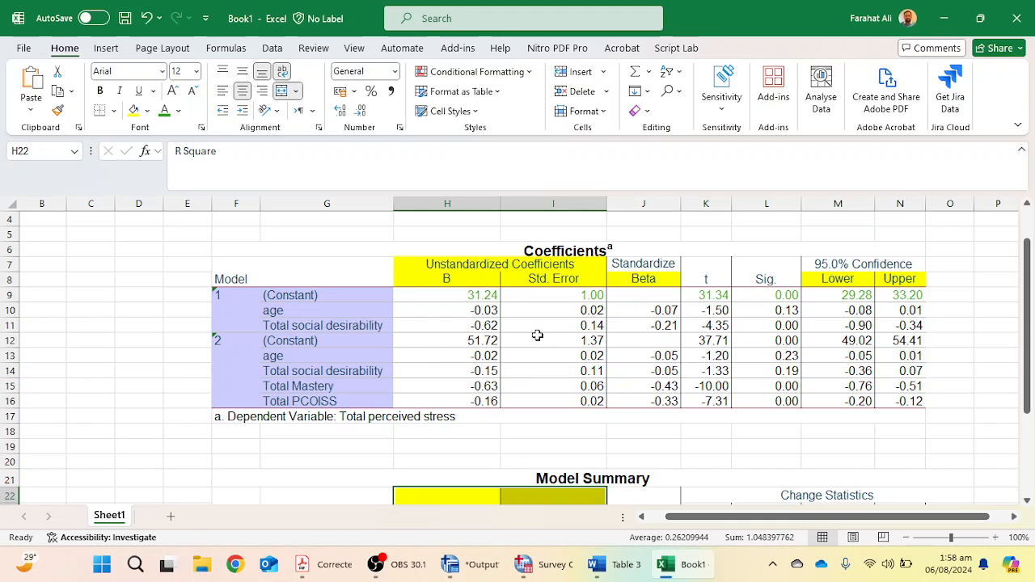
pyautogui.click(462, 299)
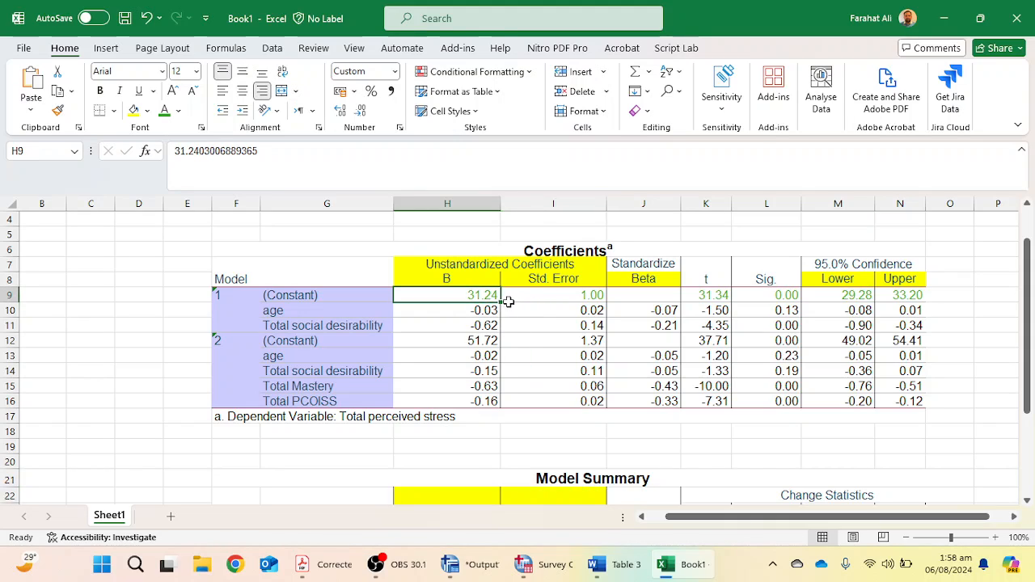
pyautogui.click(607, 565)
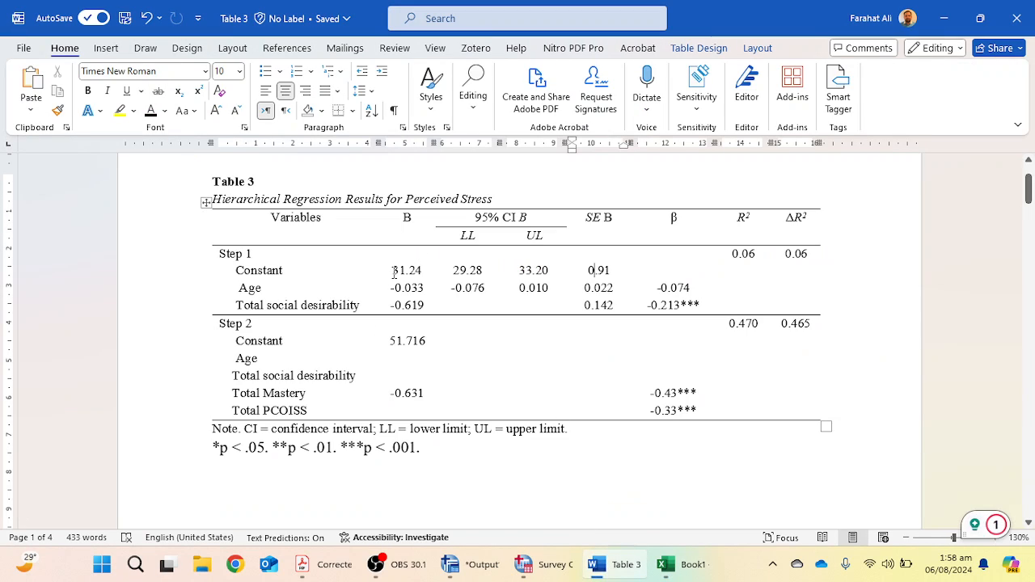
pyautogui.moveTo(392, 271); pyautogui.dragTo(424, 271)
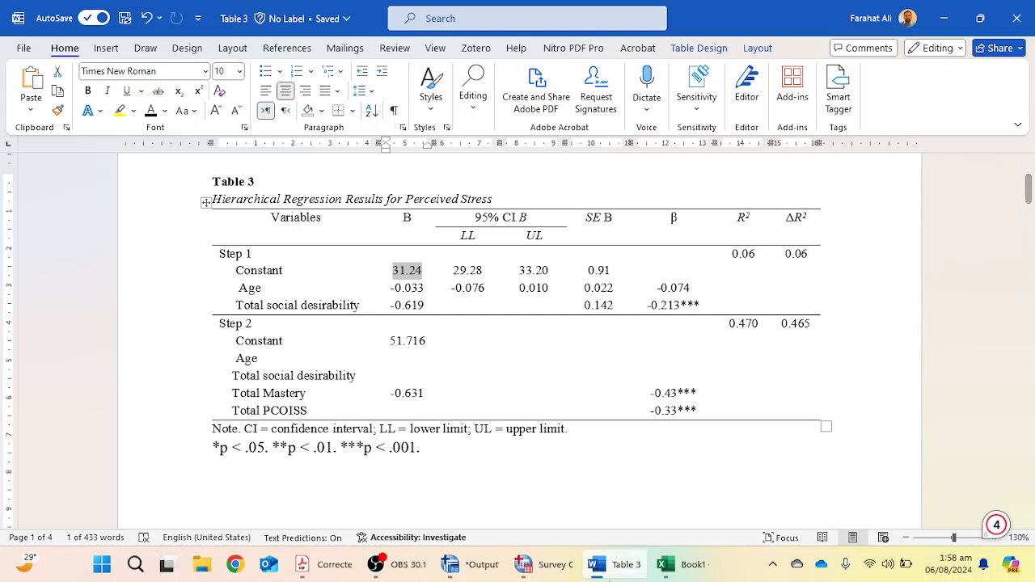
pyautogui.click(679, 566)
pyautogui.moveTo(840, 296); pyautogui.dragTo(905, 298)
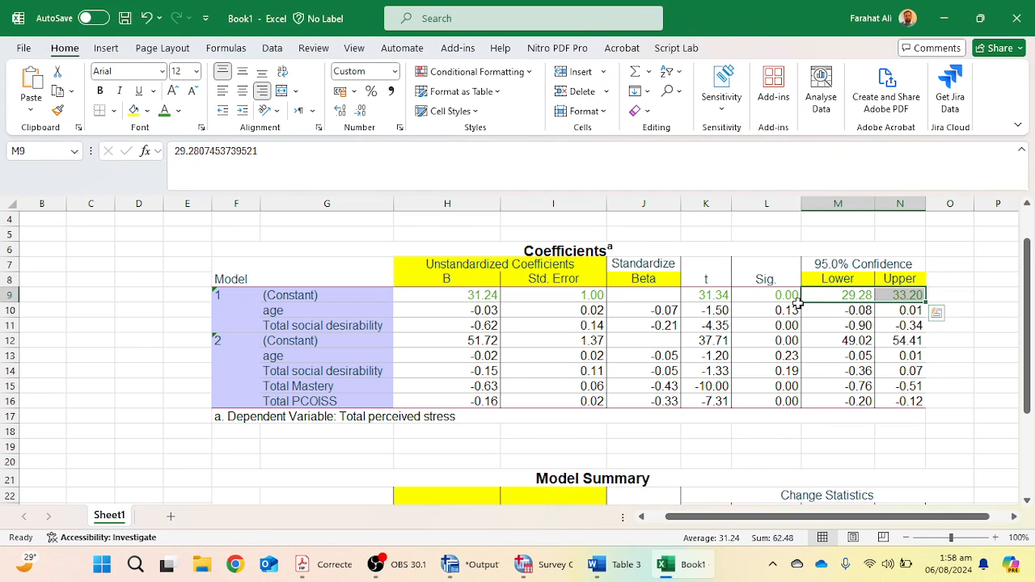
pyautogui.click(694, 576)
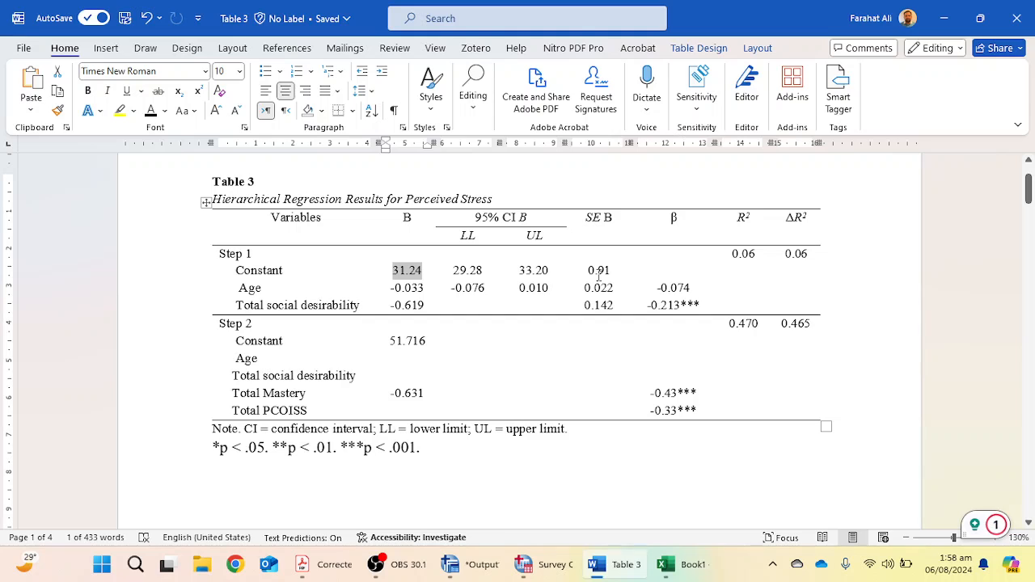
pyautogui.click(686, 566)
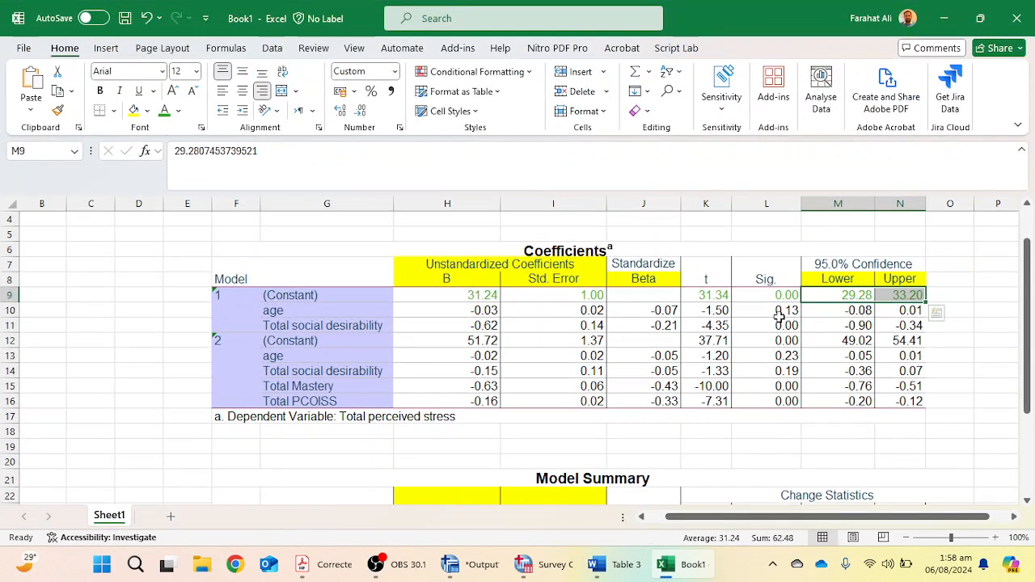
pyautogui.click(552, 295)
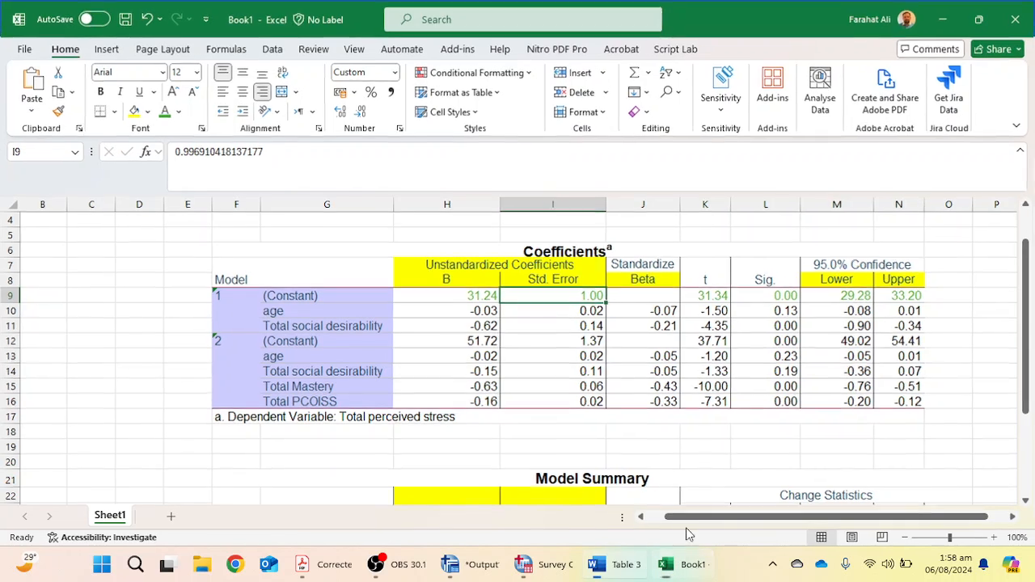
# Set the Step 1 constant's SE B in the Word table to 1.00.
pyautogui.click(597, 565)
pyautogui.moveTo(612, 270); pyautogui.dragTo(594, 271)
pyautogui.write('1.00')
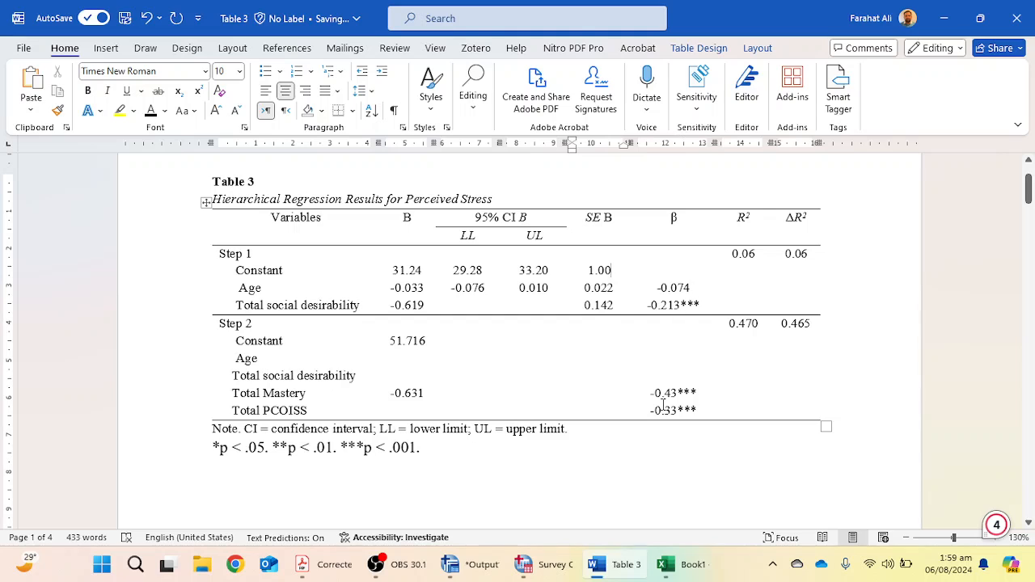
# Highlight the Standardized Beta values of the Coefficients table in yellow.
pyautogui.click(665, 565)
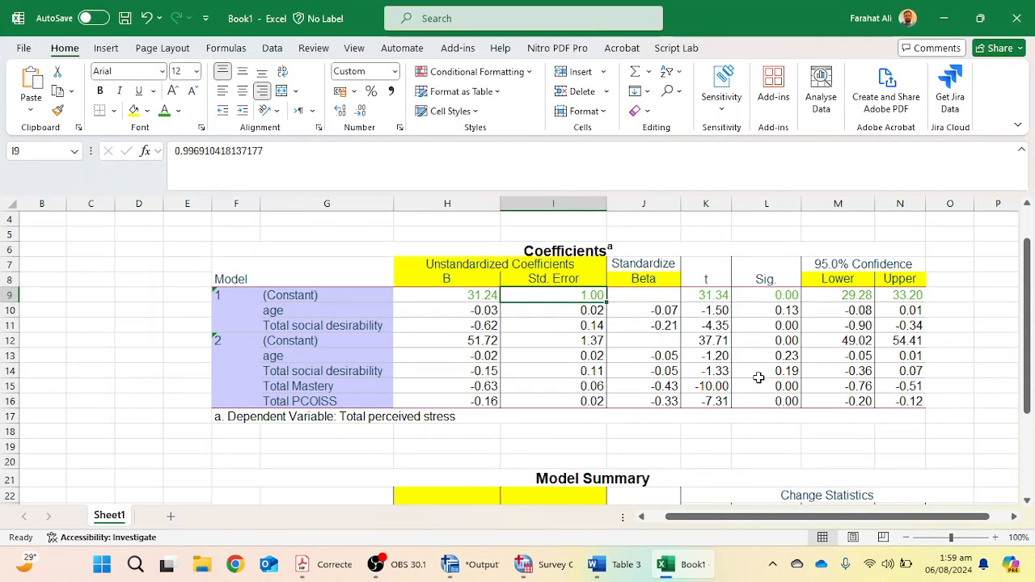
pyautogui.moveTo(665, 316); pyautogui.dragTo(668, 401)
pyautogui.click(134, 110)
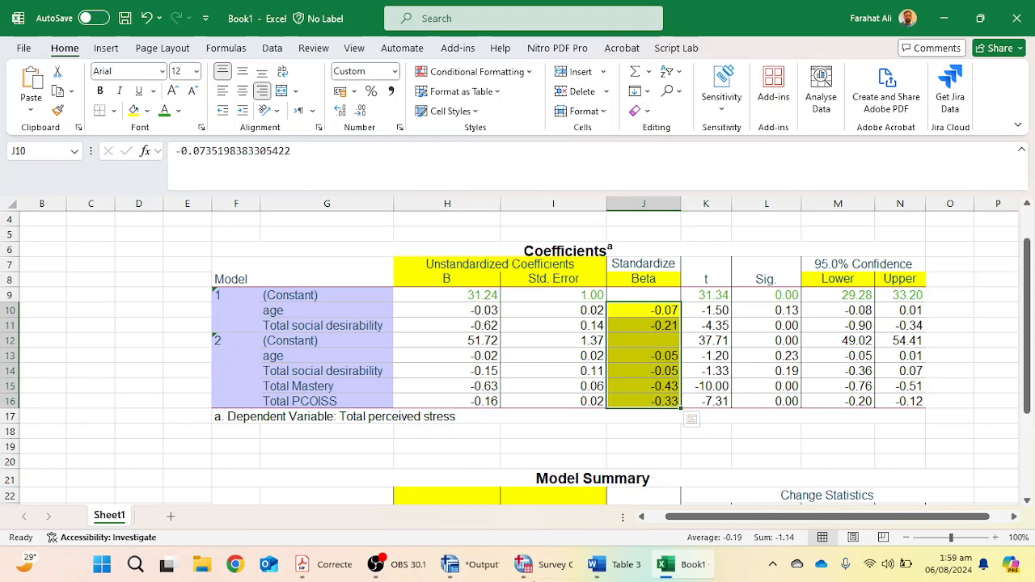
# Shorten the Step 1 β values in the Word table to -0.07 for age and -0.21 for social desirability.
pyautogui.click(625, 565)
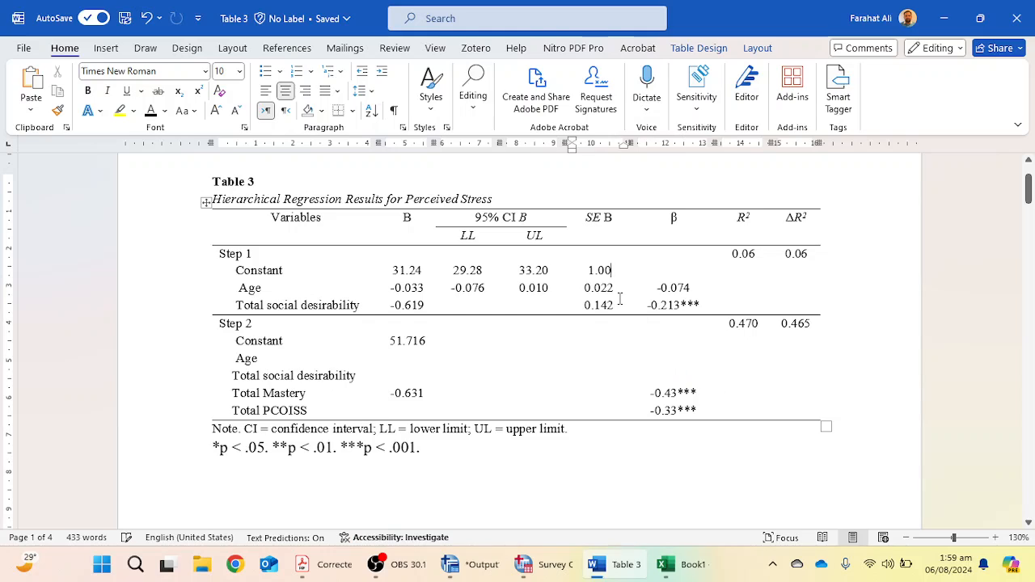
pyautogui.press('BackSpace')
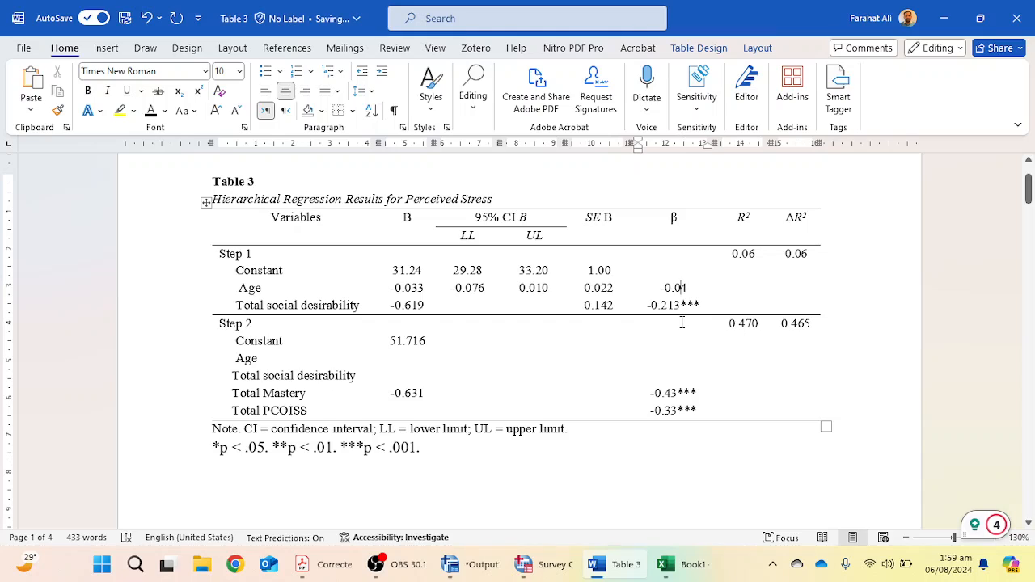
pyautogui.write('7')
pyautogui.press('Delete')
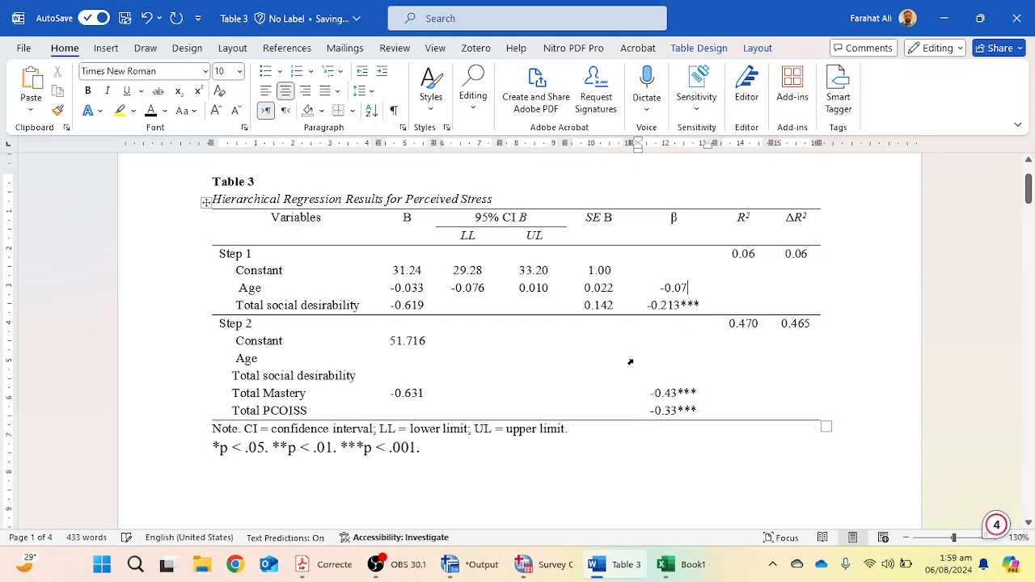
pyautogui.press('Down')
pyautogui.press('BackSpace')
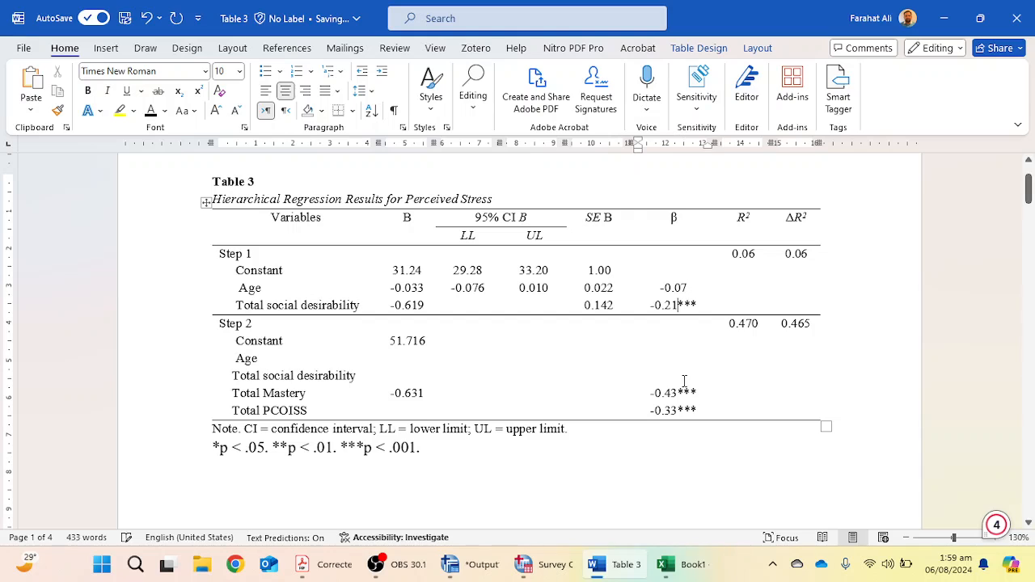
# Check the social desirability Beta value in Excel against the Word table.
pyautogui.click(671, 565)
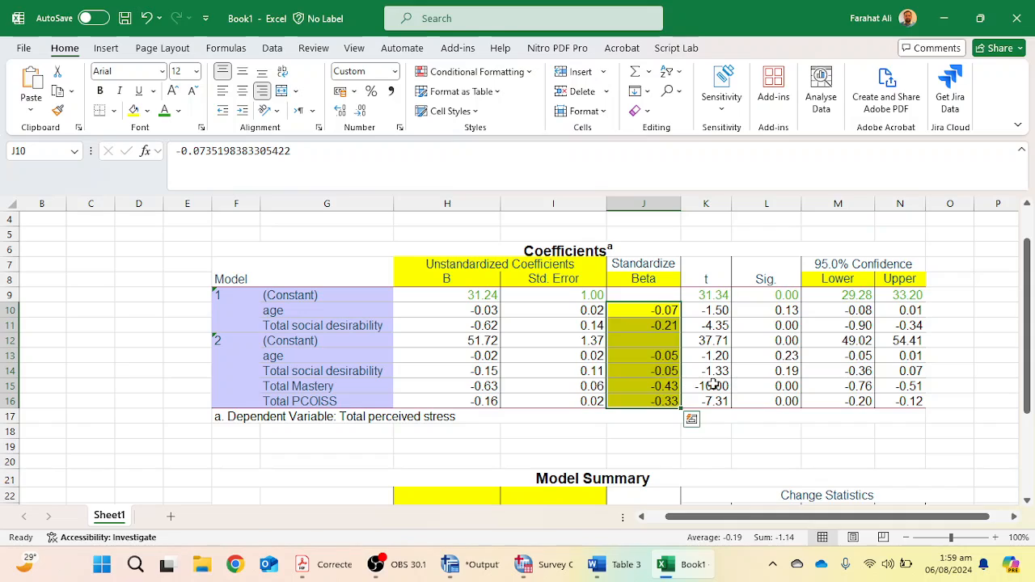
pyautogui.click(670, 324)
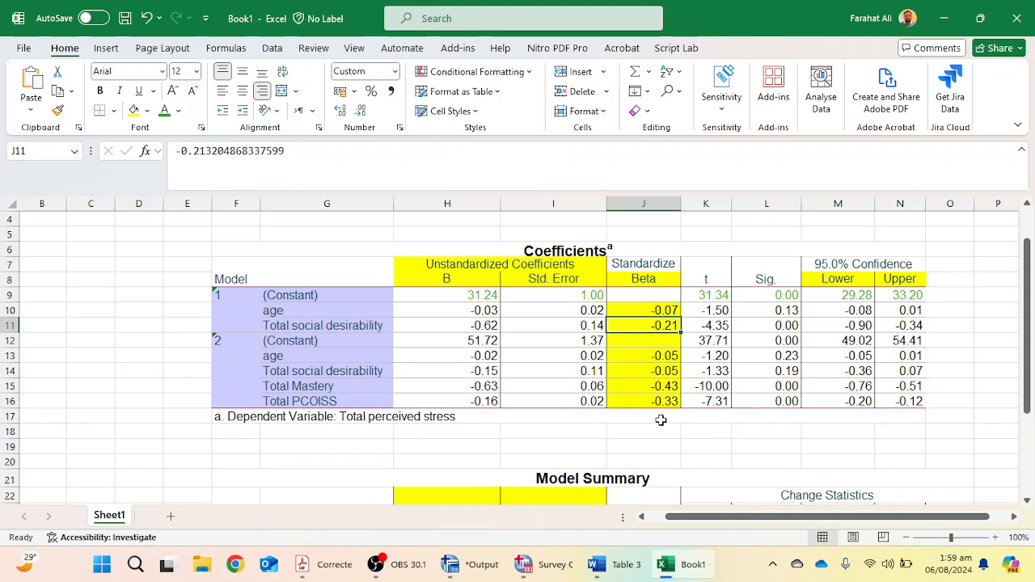
pyautogui.click(696, 564)
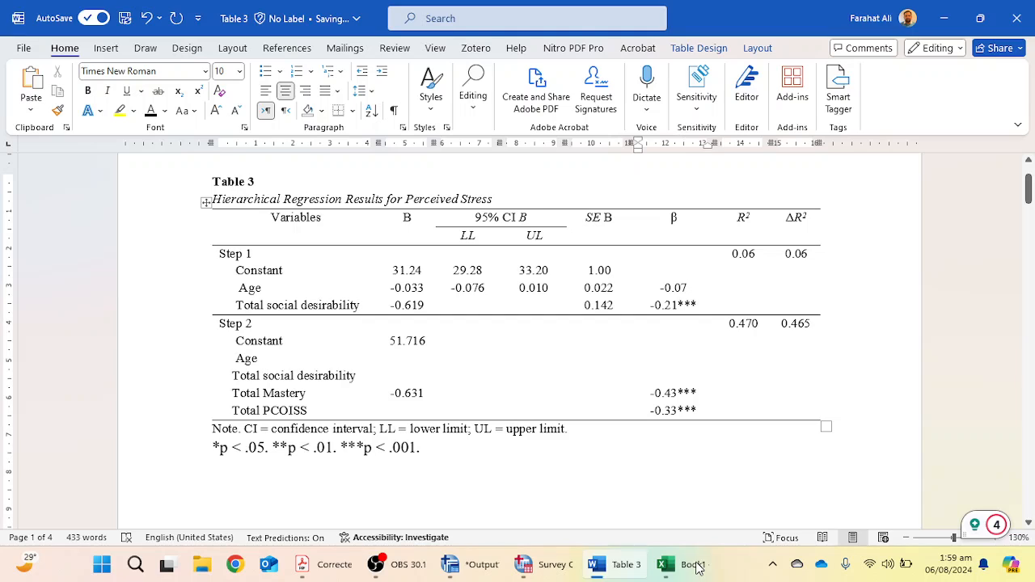
pyautogui.click(695, 564)
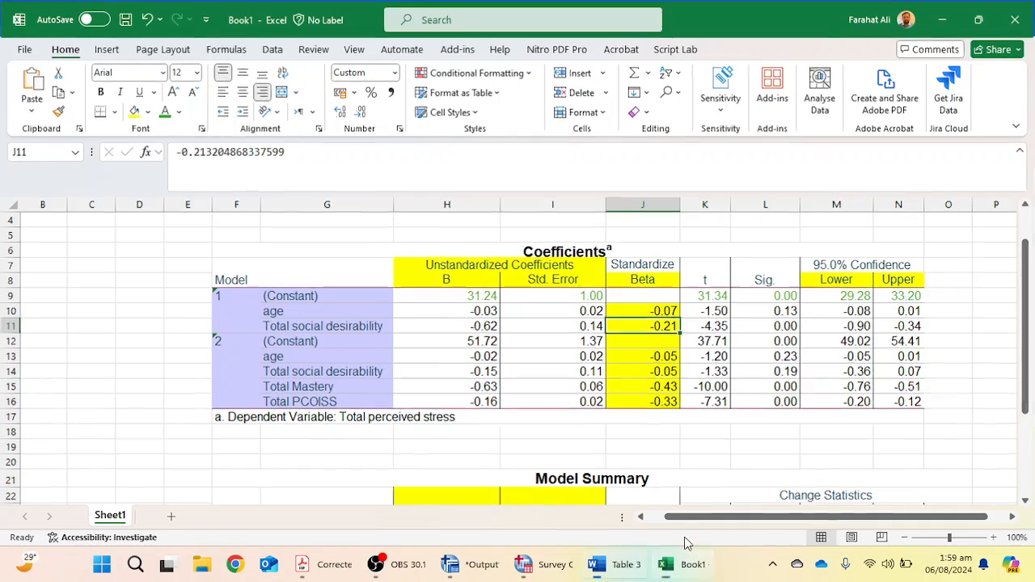
pyautogui.click(597, 565)
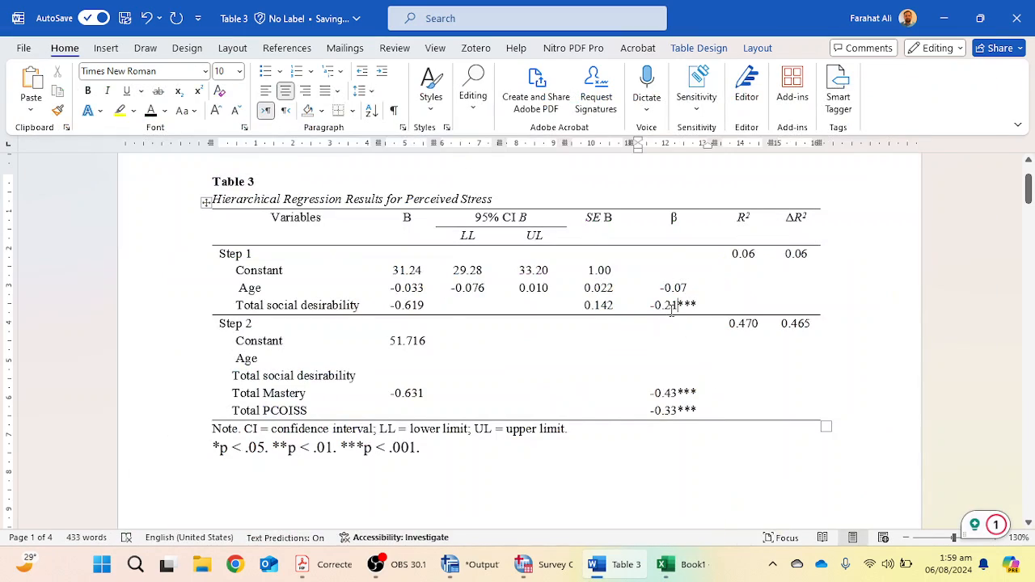
# Highlight the Step 1 B values and the Step 1 β values for age and social desirability in yellow.
pyautogui.moveTo(697, 307); pyautogui.dragTo(681, 307)
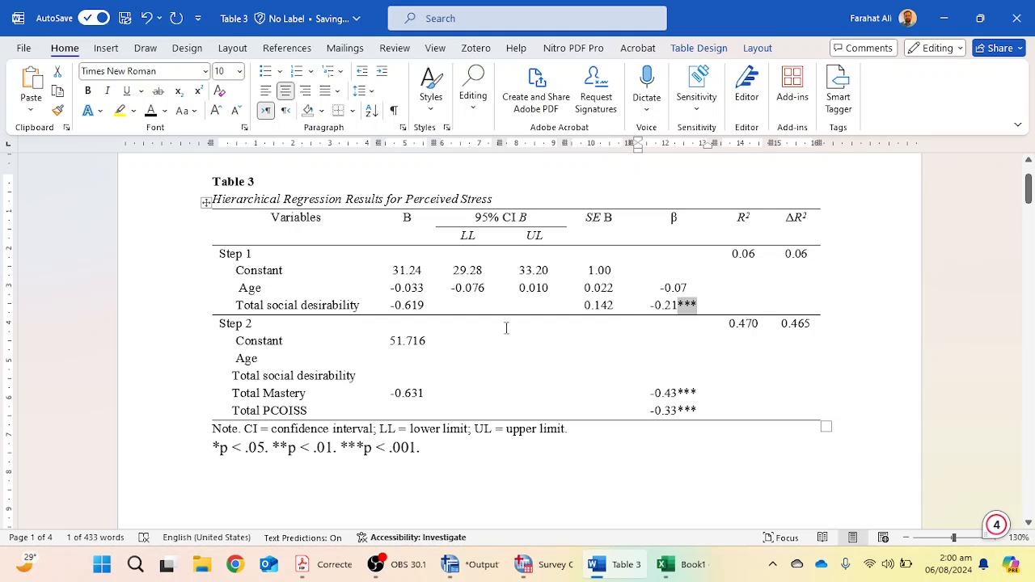
pyautogui.moveTo(394, 272); pyautogui.dragTo(396, 306)
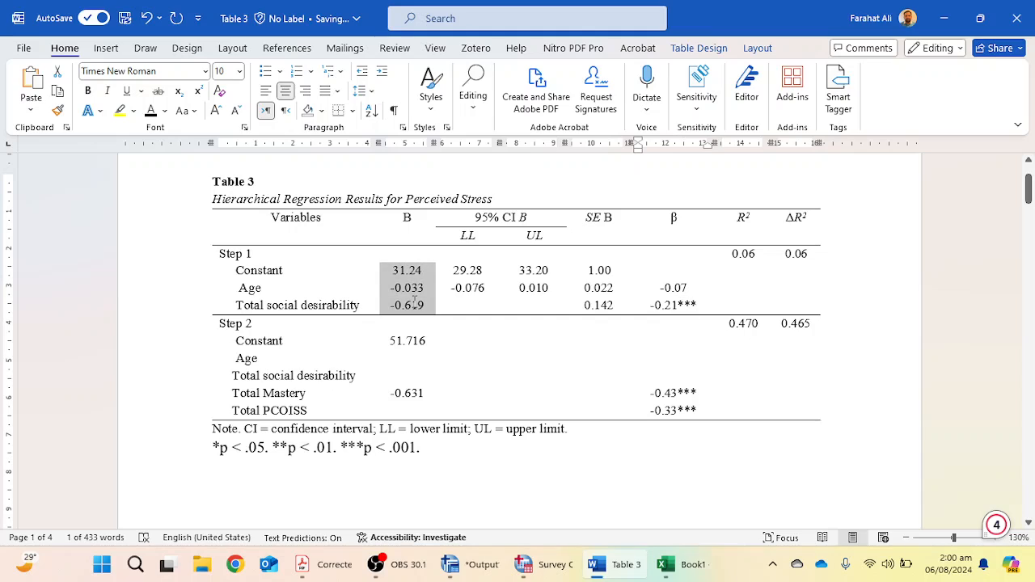
pyautogui.click(120, 110)
pyautogui.moveTo(649, 284); pyautogui.dragTo(671, 306)
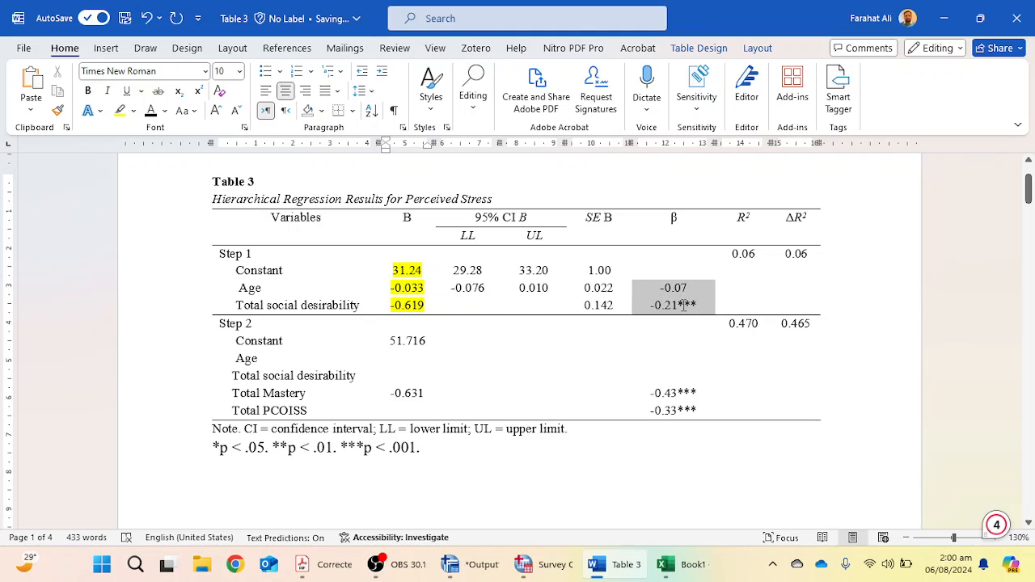
pyautogui.click(119, 113)
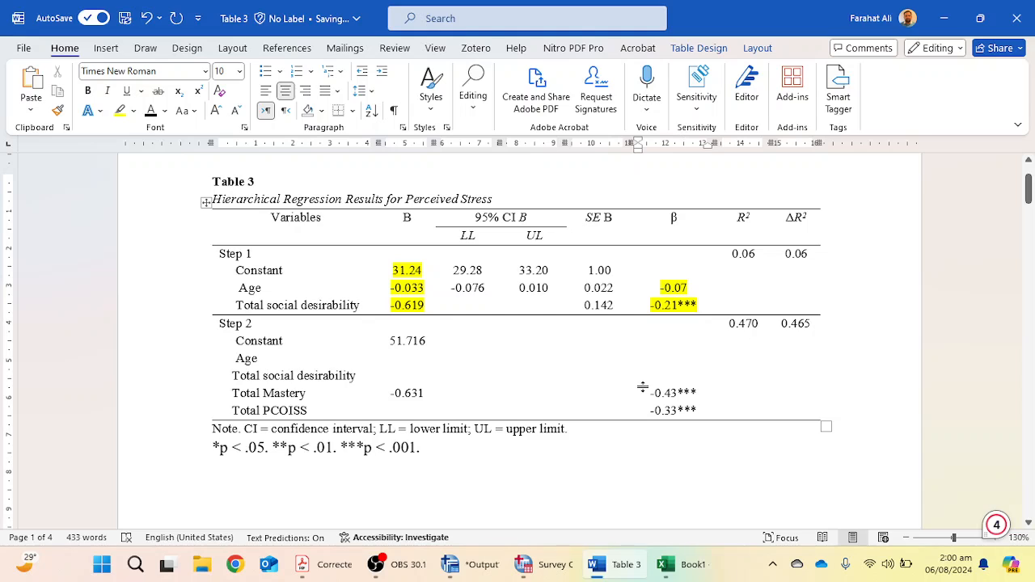
# Consult the APA example table, then highlight both ΔR² values in the Word table in yellow.
pyautogui.click(344, 564)
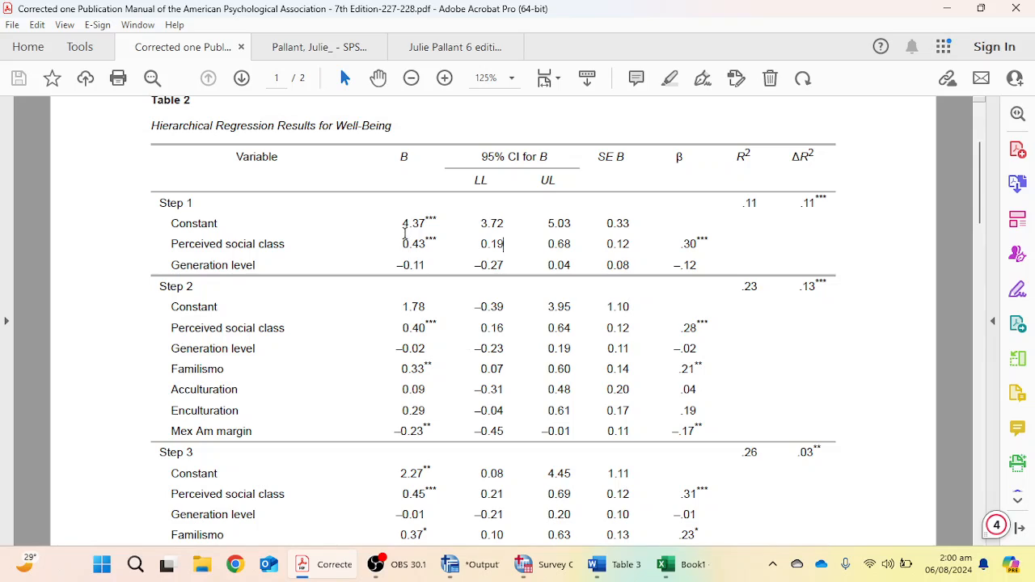
pyautogui.click(615, 564)
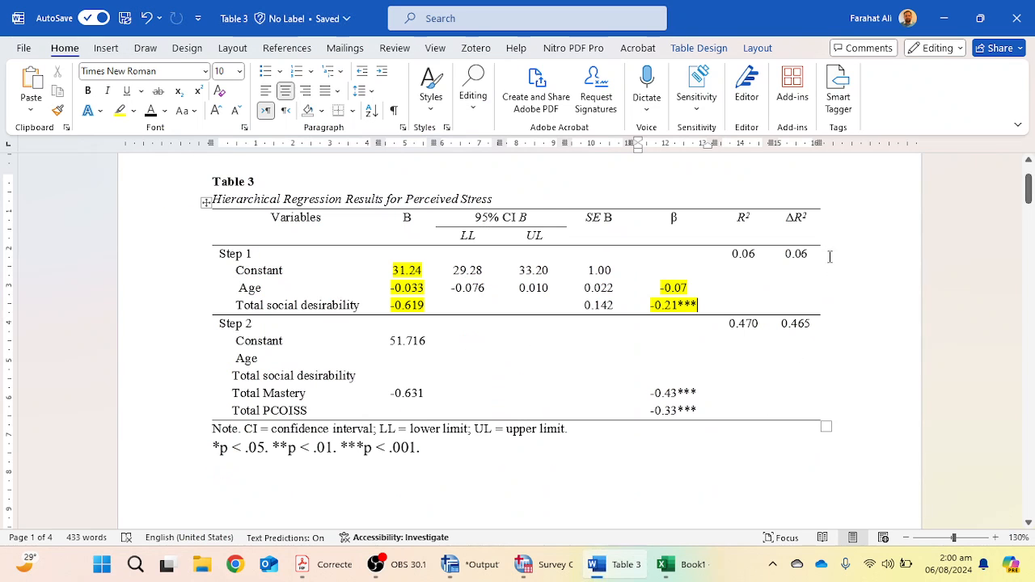
pyautogui.moveTo(784, 254); pyautogui.dragTo(807, 255)
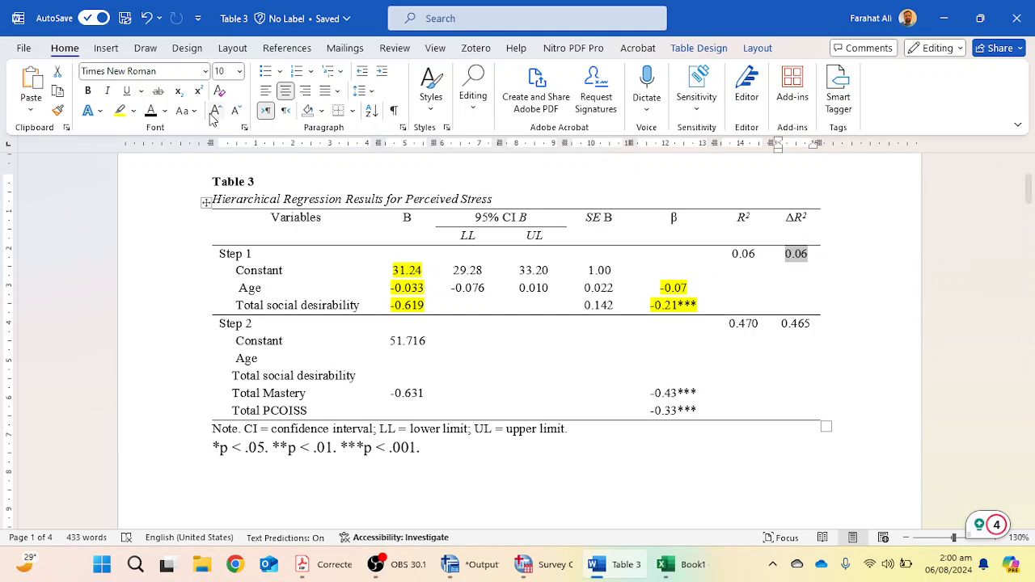
pyautogui.click(118, 113)
pyautogui.moveTo(781, 324); pyautogui.dragTo(810, 324)
pyautogui.click(119, 113)
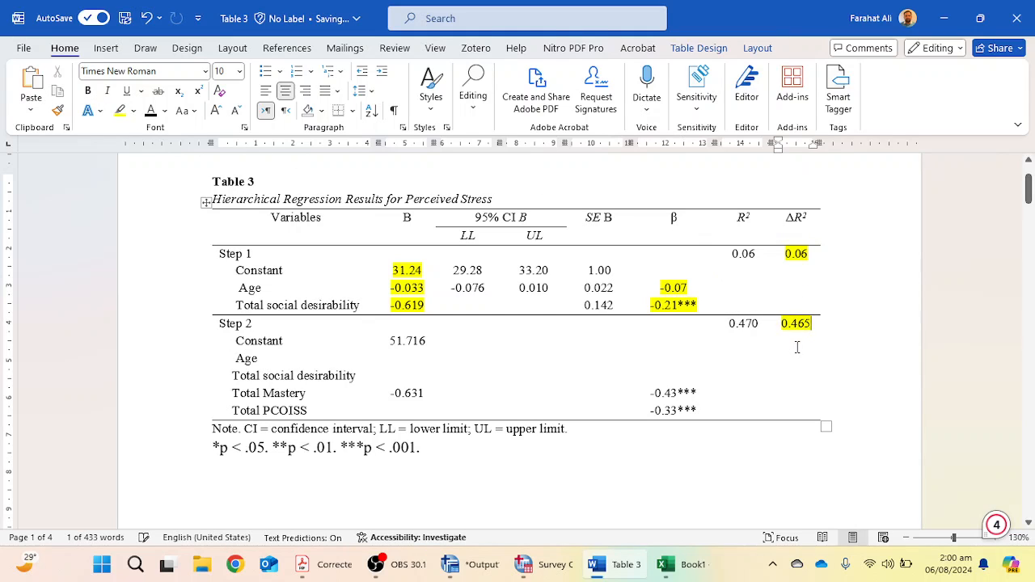
# Check the Model Summary change statistics in Excel and add *** significance markers to both ΔR² values.
pyautogui.scroll(-1, 806, 361)
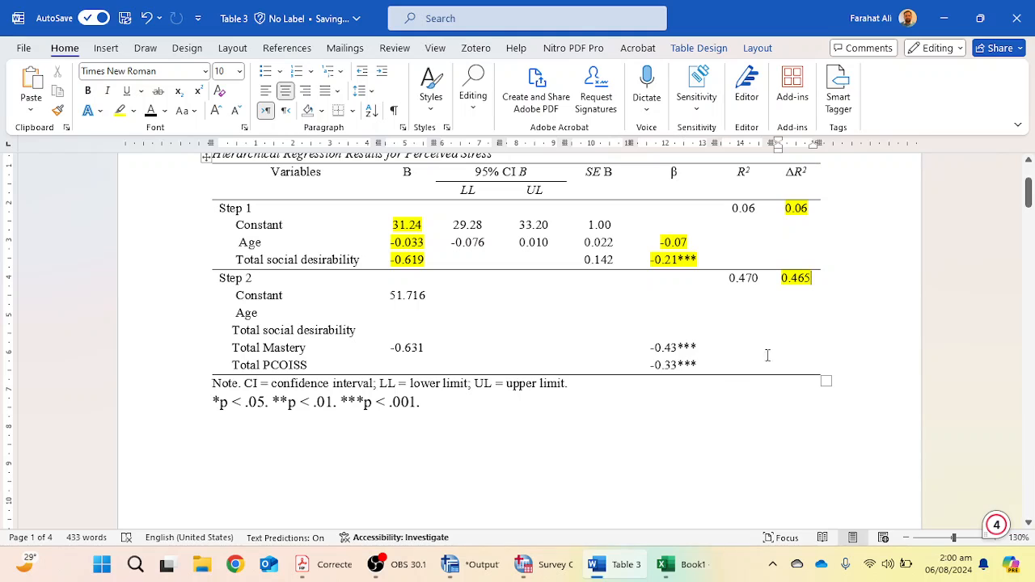
pyautogui.scroll(3, 770, 355)
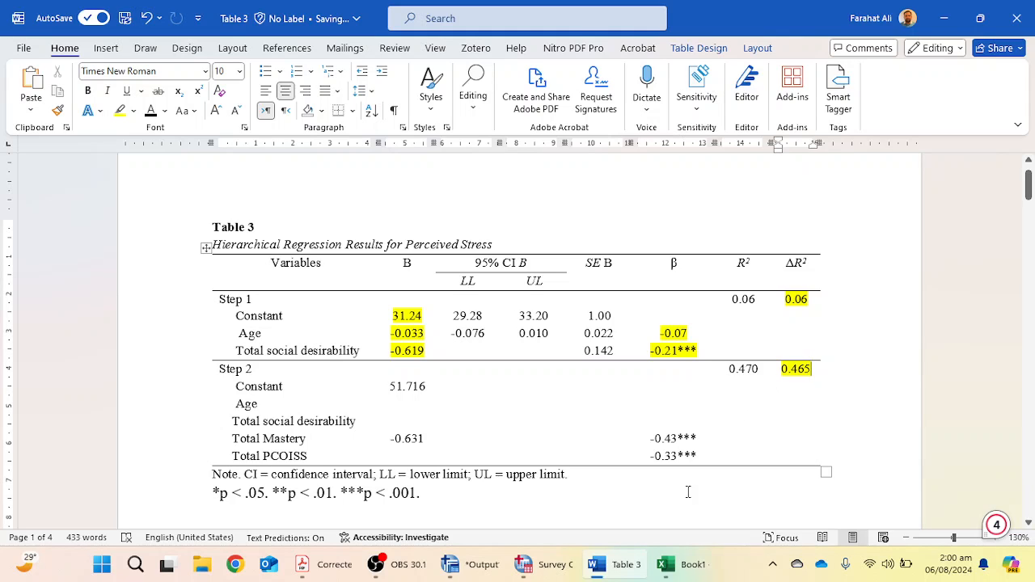
pyautogui.click(675, 565)
pyautogui.scroll(-2, 755, 401)
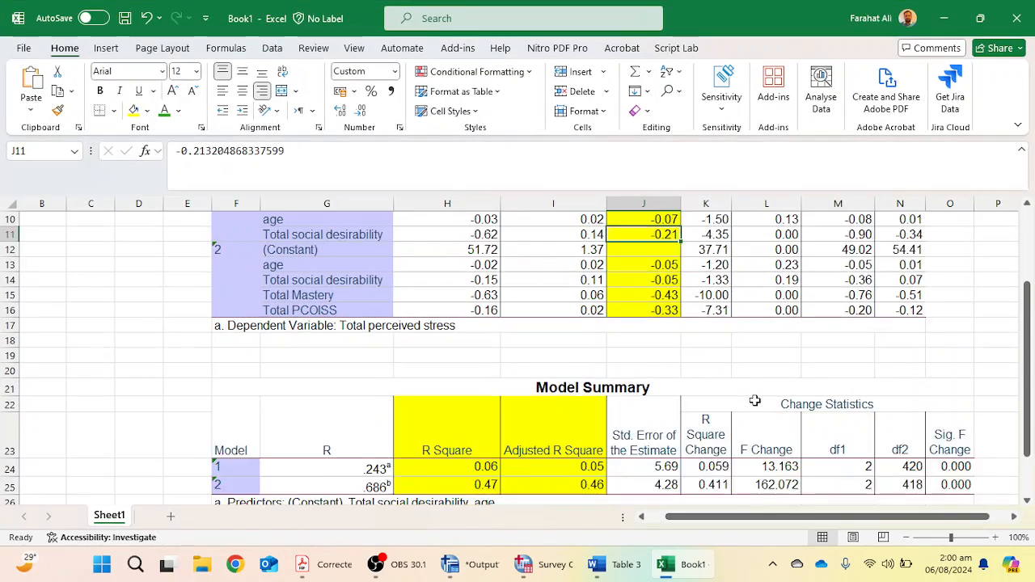
pyautogui.scroll(-2, 755, 402)
pyautogui.moveTo(479, 376); pyautogui.dragTo(946, 371)
pyautogui.moveTo(488, 395); pyautogui.dragTo(961, 376)
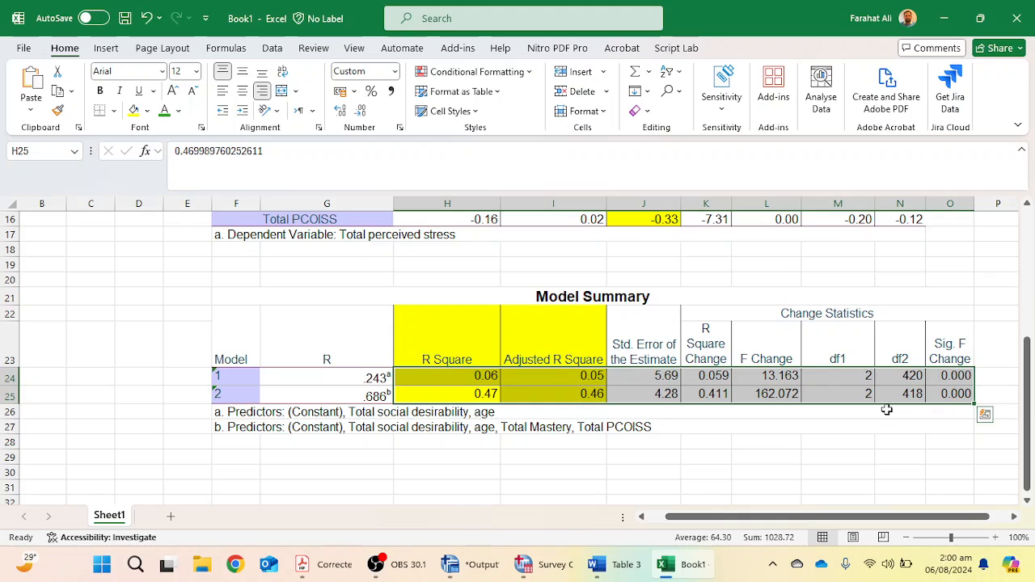
pyautogui.hotkey('alt', 'Tab')
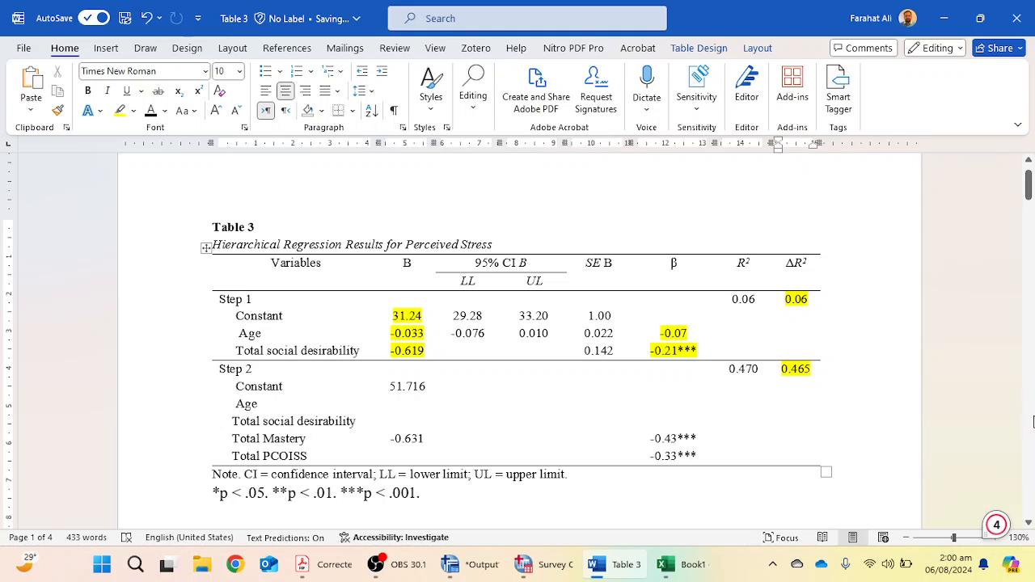
pyautogui.write('**')
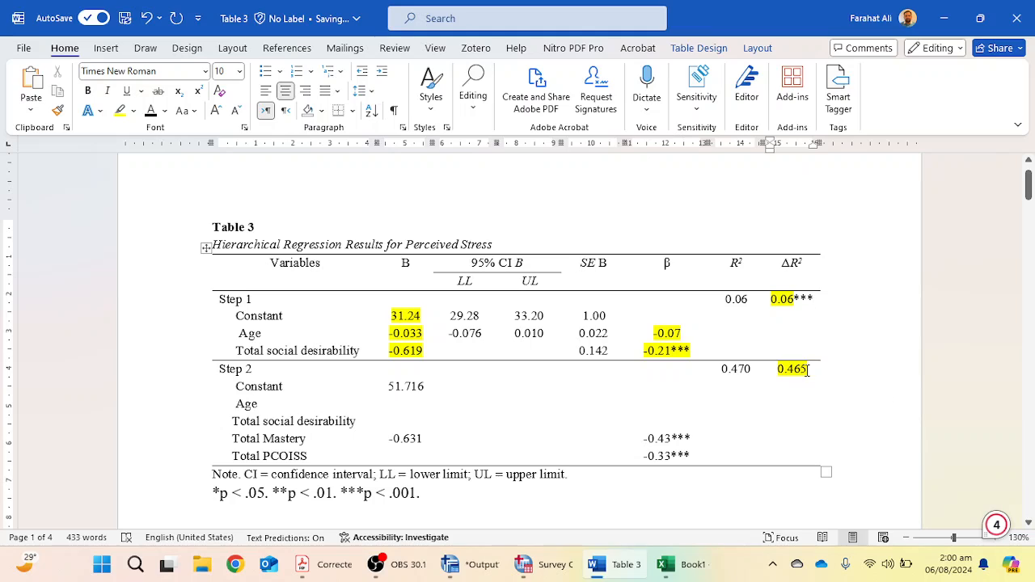
pyautogui.write('***')
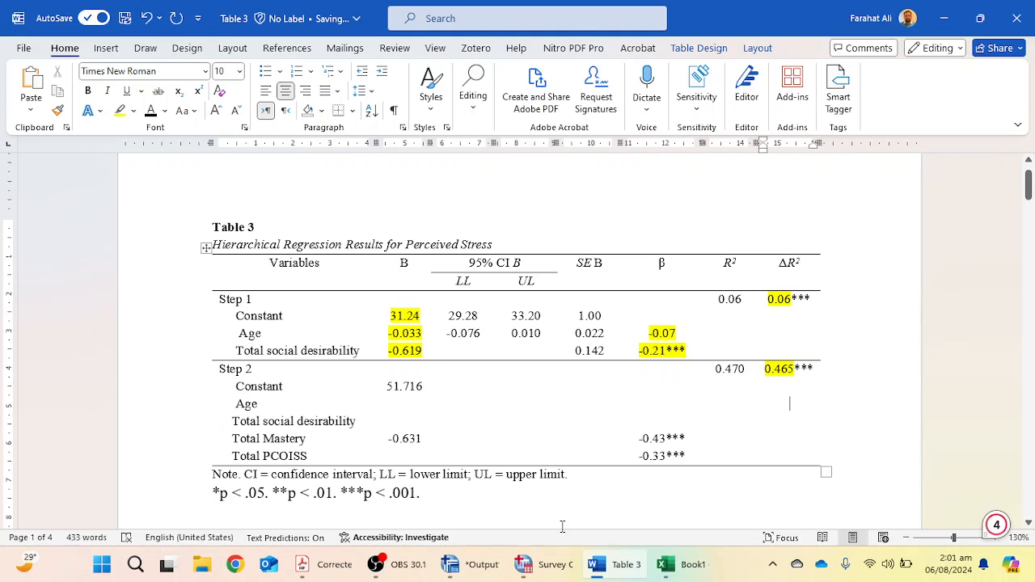
# Copy the Step 2 social desirability B value from Excel and paste it as text -0.15 into the table.
pyautogui.click(461, 394)
pyautogui.scroll(-1, 485, 359)
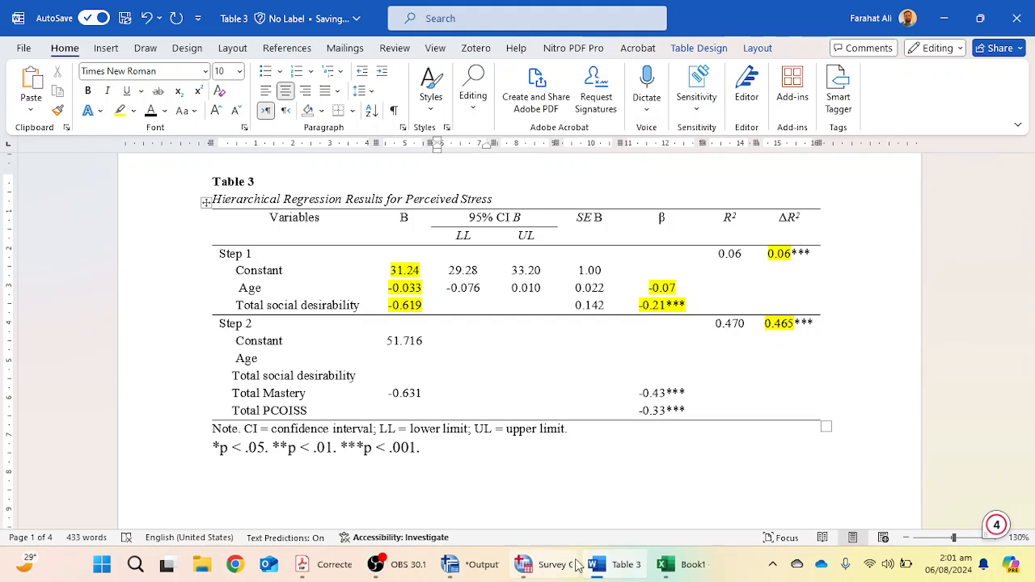
pyautogui.hotkey('alt', 'Tab')
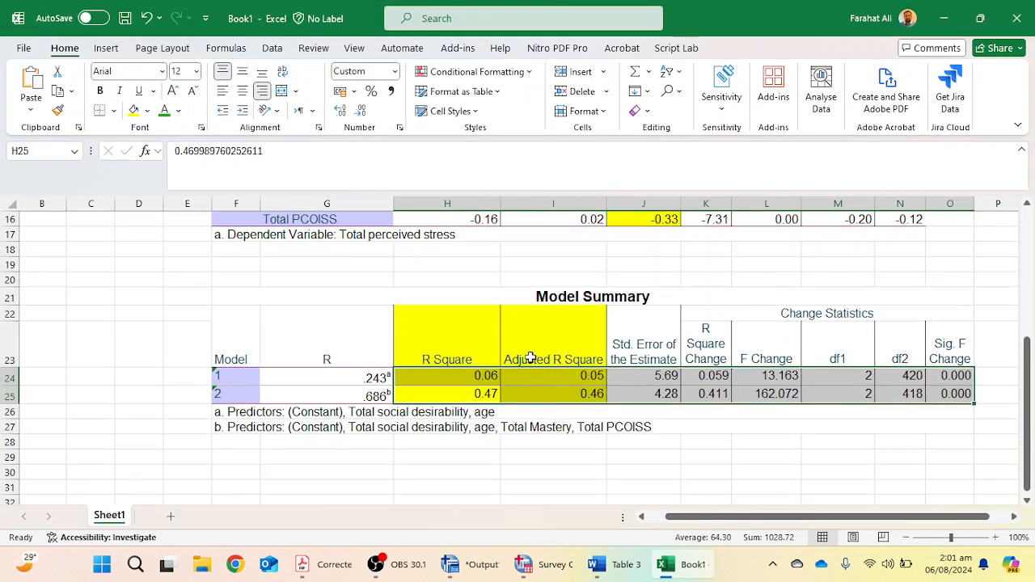
pyautogui.scroll(4, 499, 402)
pyautogui.click(477, 369)
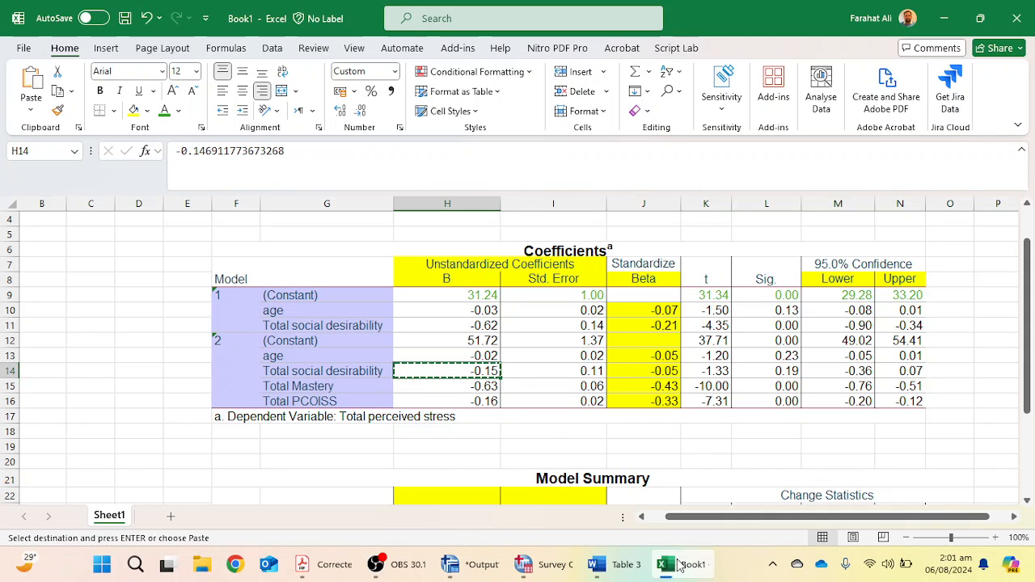
pyautogui.click(597, 565)
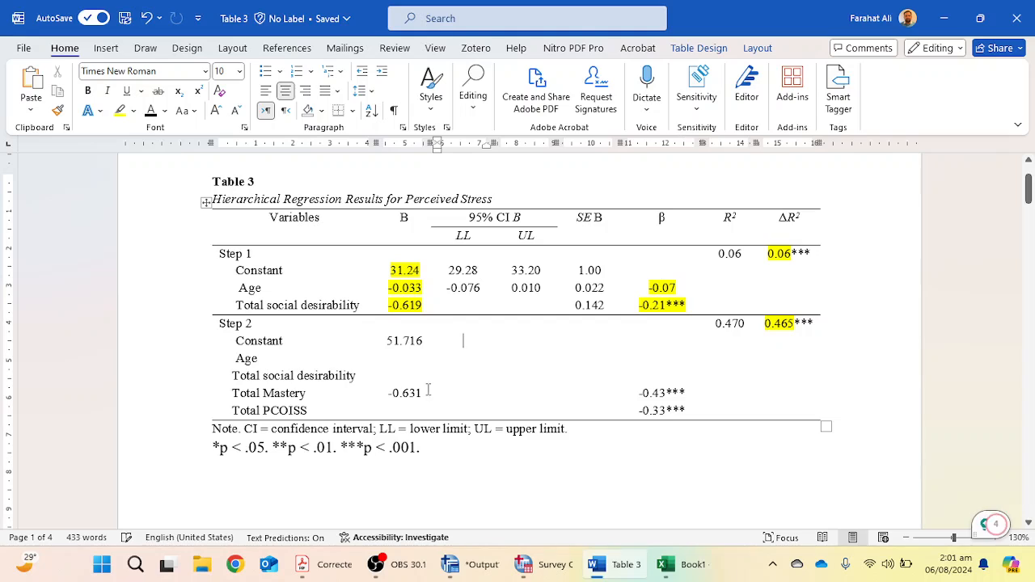
pyautogui.rightClick(402, 376)
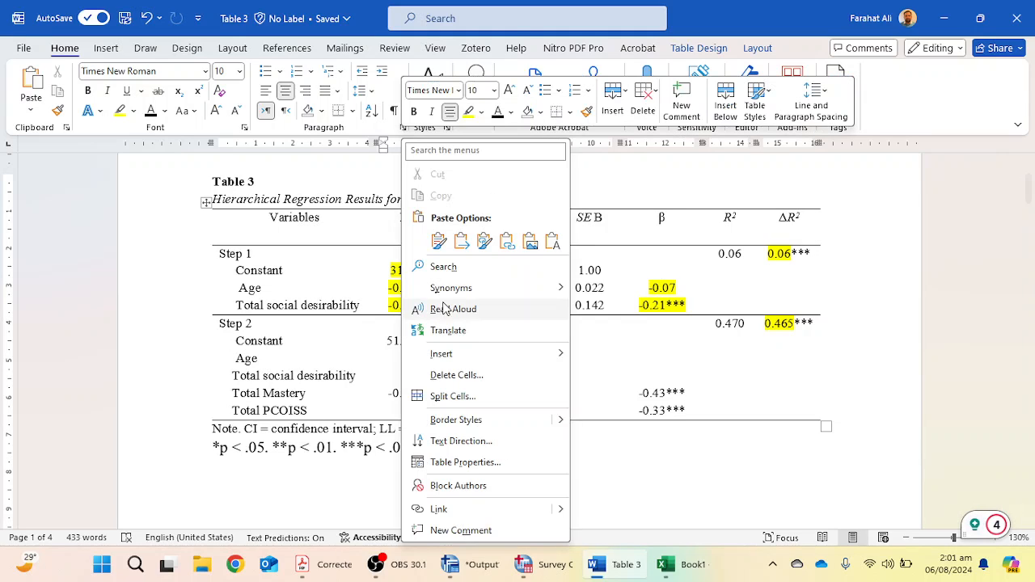
pyautogui.click(552, 241)
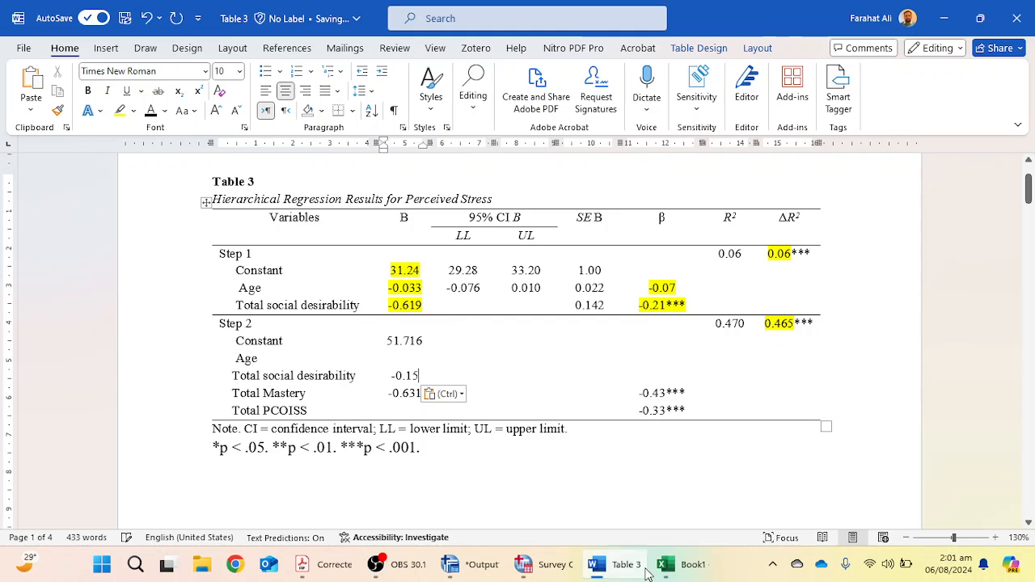
# Copy the Step 2 age B value from Excel and paste it as text -0.02 into the table.
pyautogui.click(664, 565)
pyautogui.click(489, 355)
pyautogui.hotkey('ctrl', 'c')
pyautogui.hotkey('alt', 'Tab')
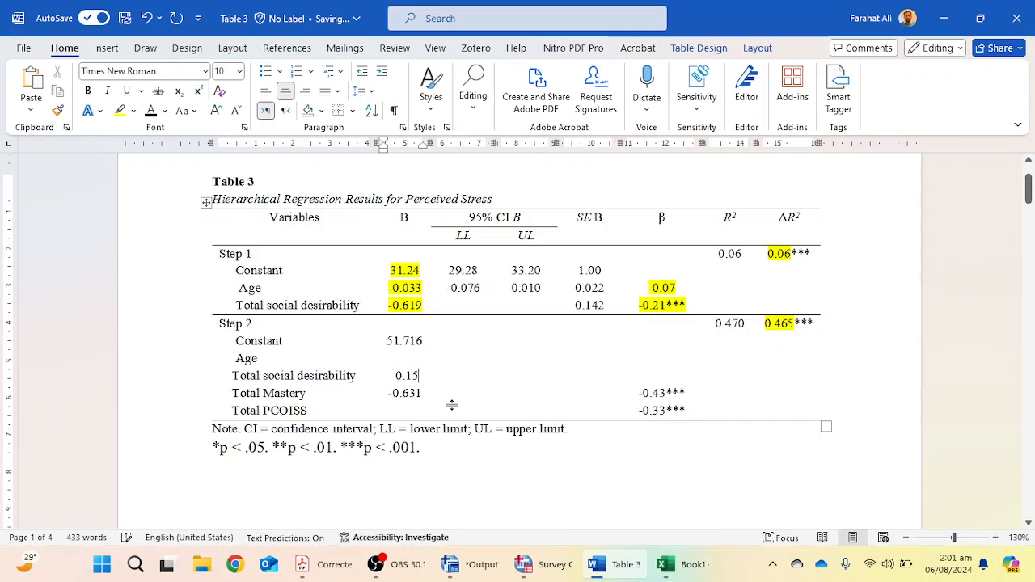
pyautogui.rightClick(413, 361)
pyautogui.click(555, 240)
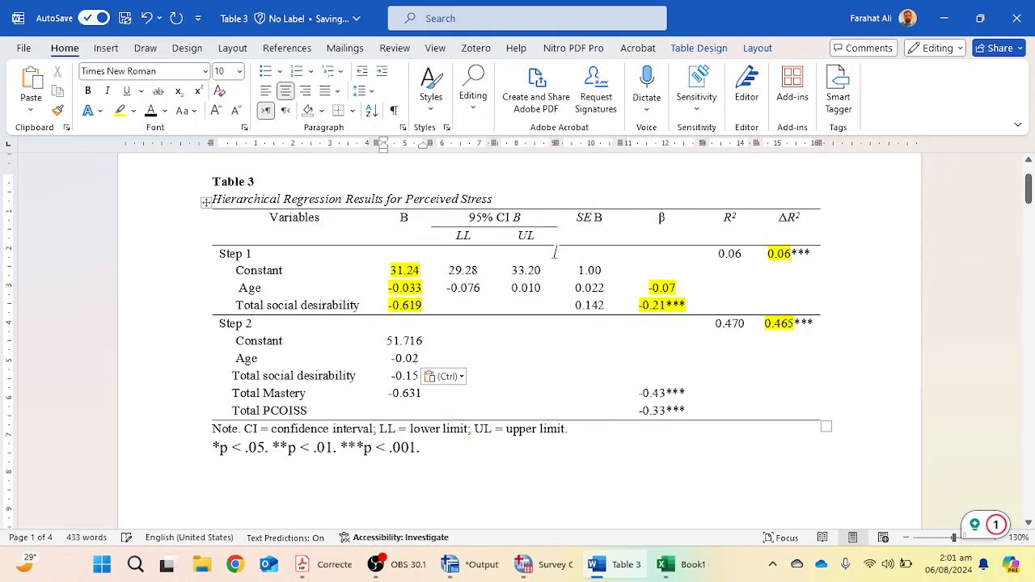
# Copy the Step 2 Beta values for age and social desirability from Excel and paste them as -0.05 into the β column.
pyautogui.hotkey('alt', 'Tab')
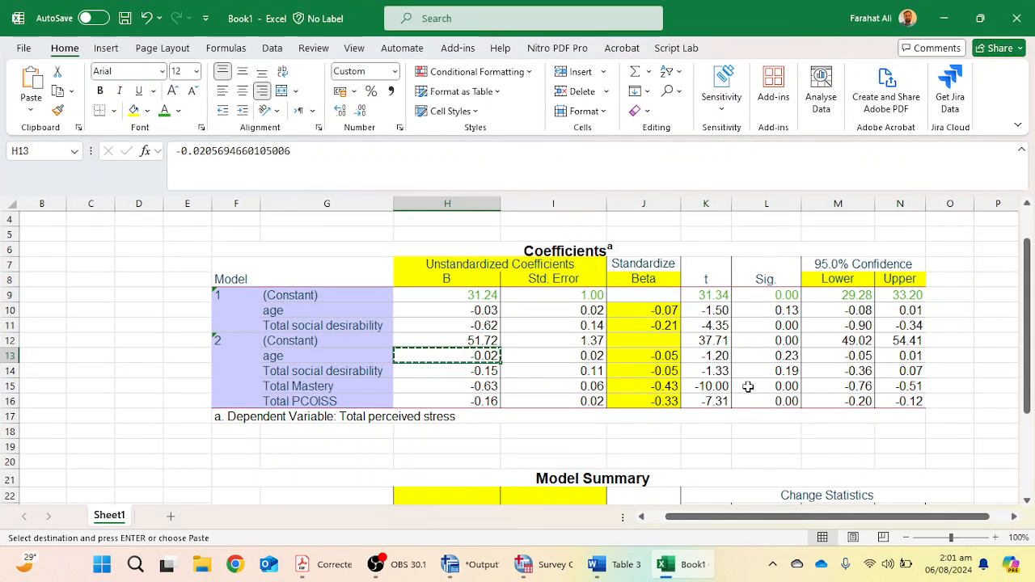
pyautogui.click(659, 388)
pyautogui.moveTo(659, 392); pyautogui.dragTo(662, 402)
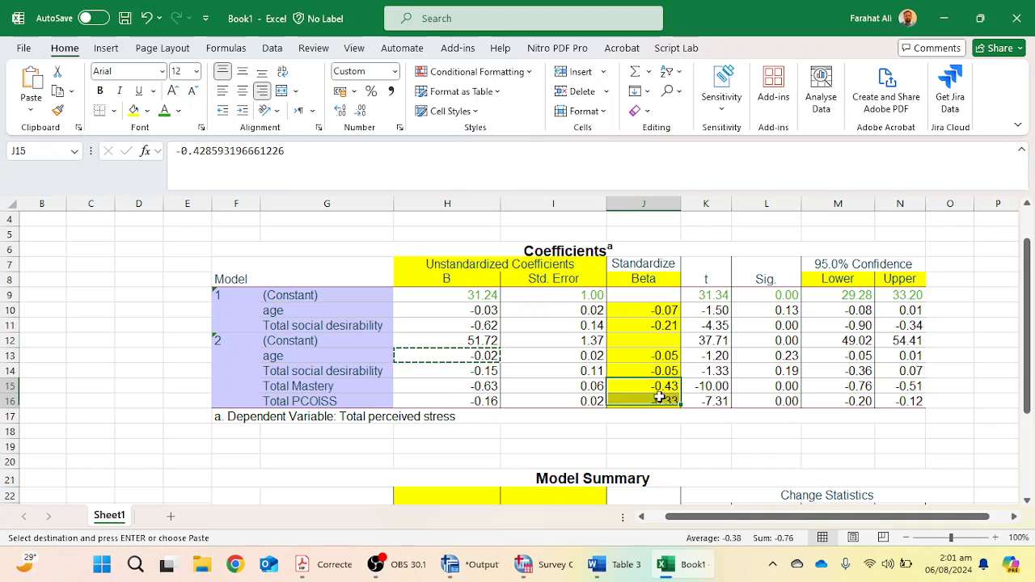
pyautogui.hotkey('ctrl', 'c')
pyautogui.hotkey('alt', 'Tab')
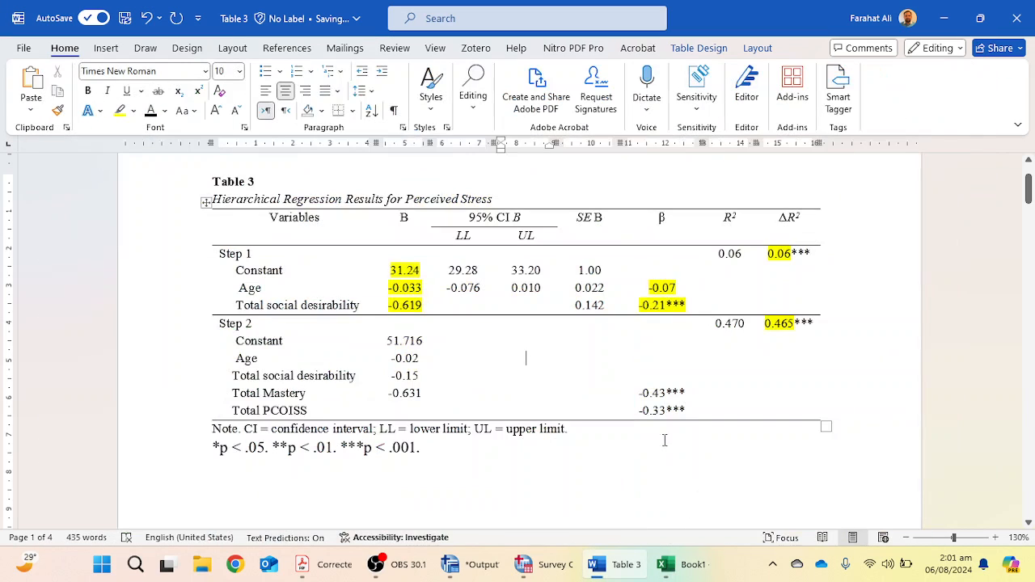
pyautogui.click(666, 564)
pyautogui.moveTo(635, 358); pyautogui.dragTo(657, 377)
pyautogui.hotkey('ctrl', 'c')
pyautogui.click(694, 565)
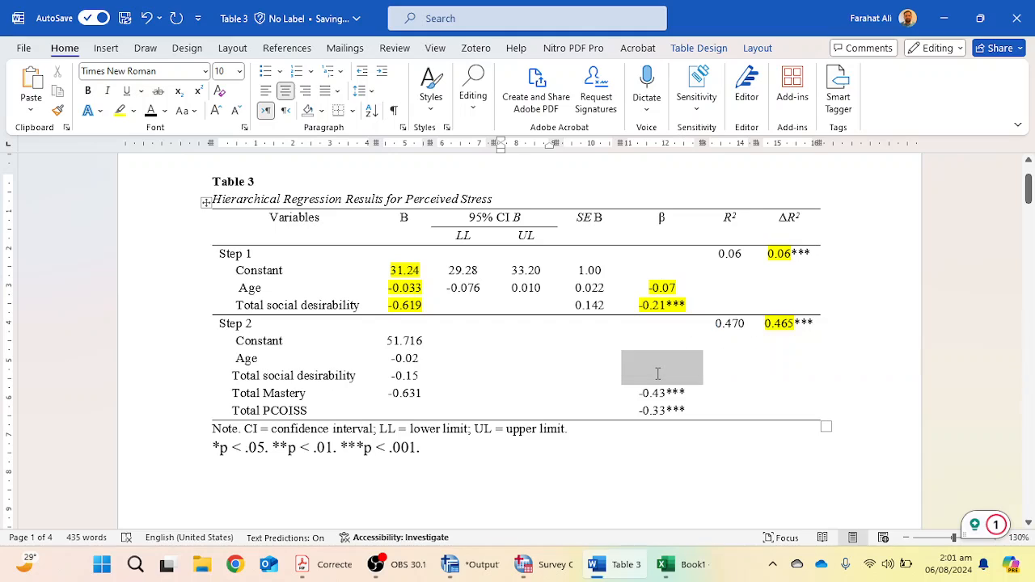
pyautogui.rightClick(660, 371)
pyautogui.click(787, 204)
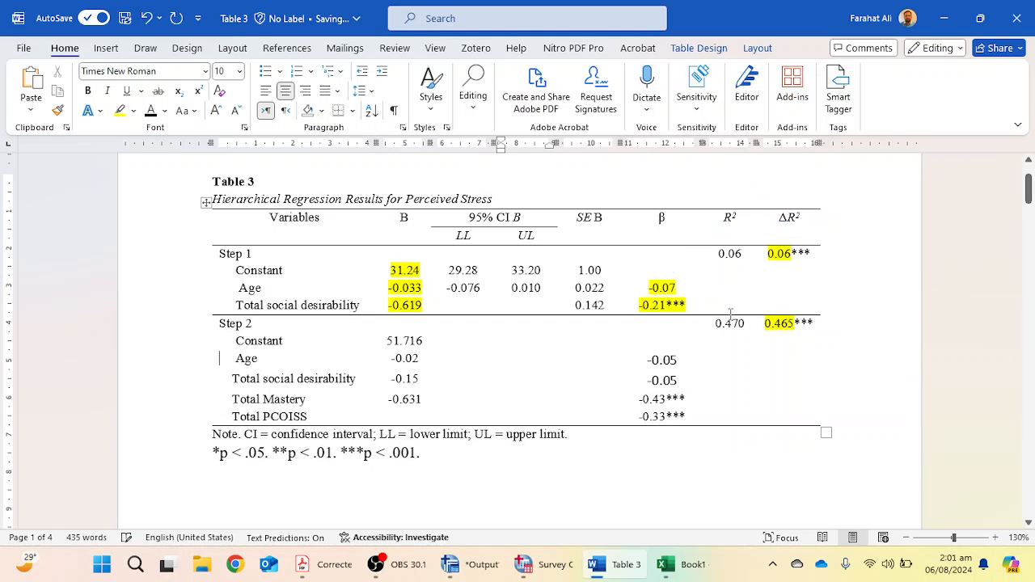
# Apply the table's text formatting to the pasted Step 2 β values with the Format Painter.
pyautogui.moveTo(656, 361); pyautogui.dragTo(667, 380)
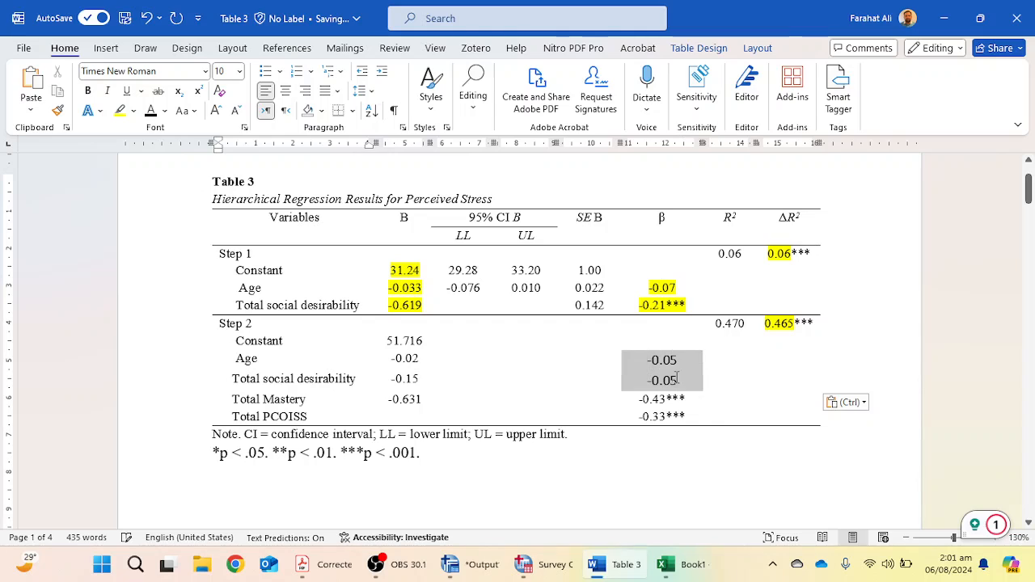
pyautogui.click(846, 402)
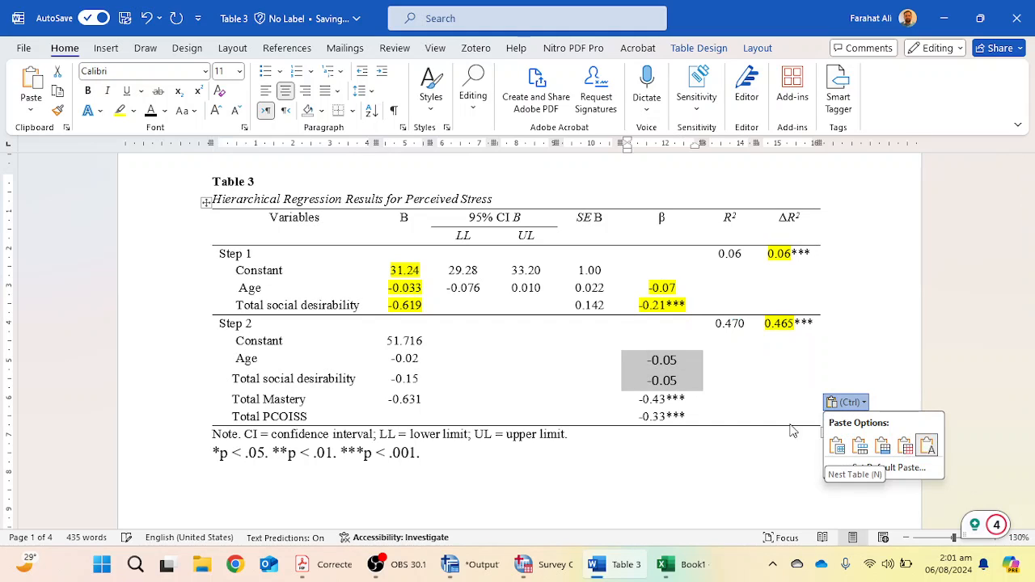
pyautogui.click(240, 72)
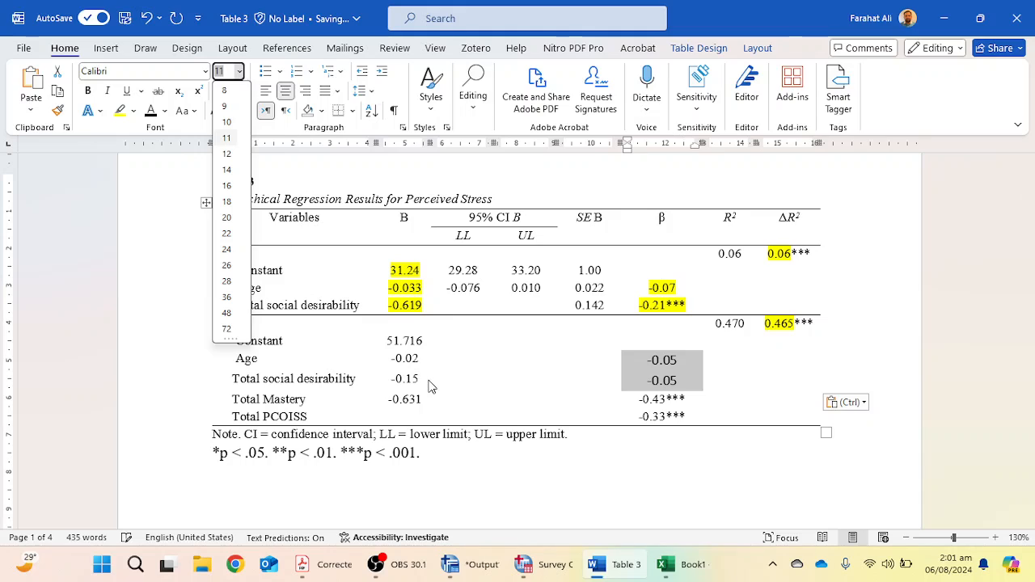
pyautogui.click(584, 403)
pyautogui.moveTo(393, 379); pyautogui.dragTo(421, 379)
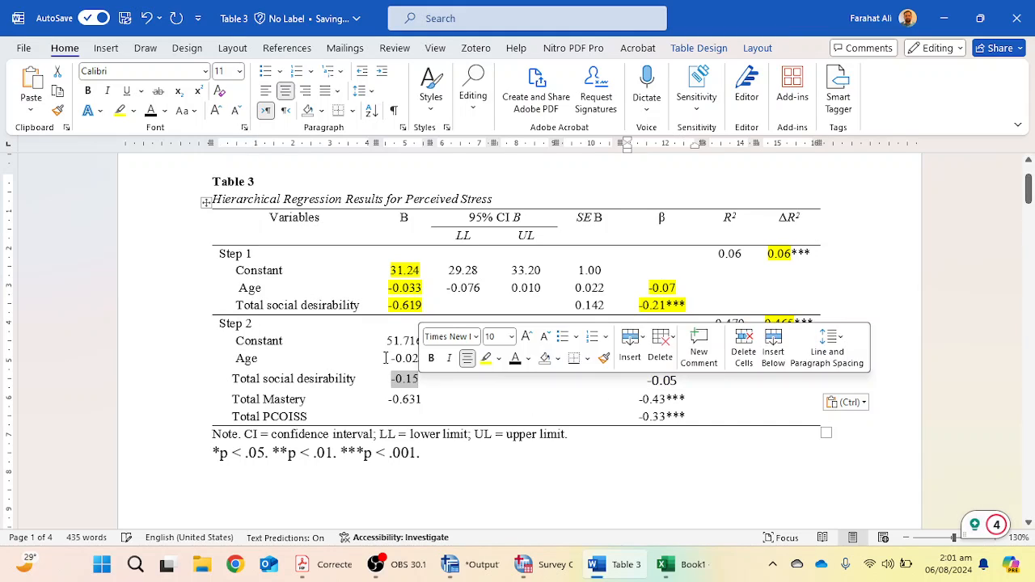
pyautogui.click(58, 113)
pyautogui.moveTo(645, 361); pyautogui.dragTo(685, 376)
pyautogui.click(754, 400)
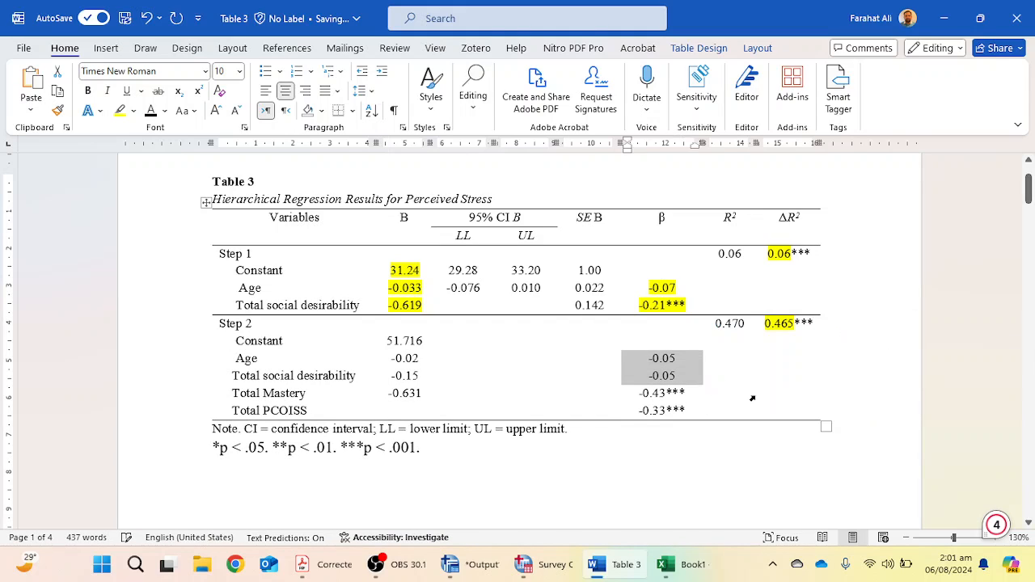
pyautogui.click(589, 406)
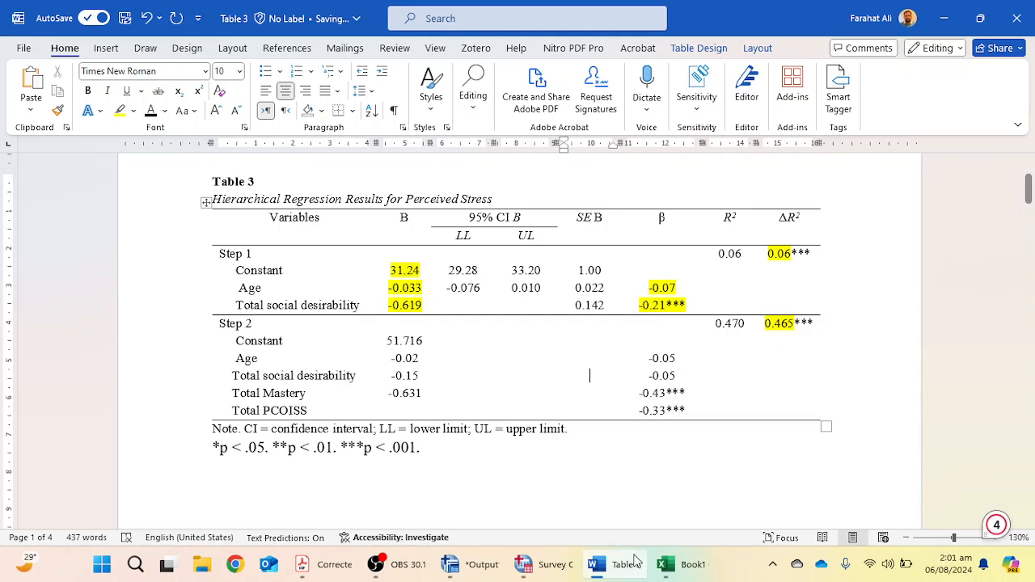
pyautogui.click(678, 571)
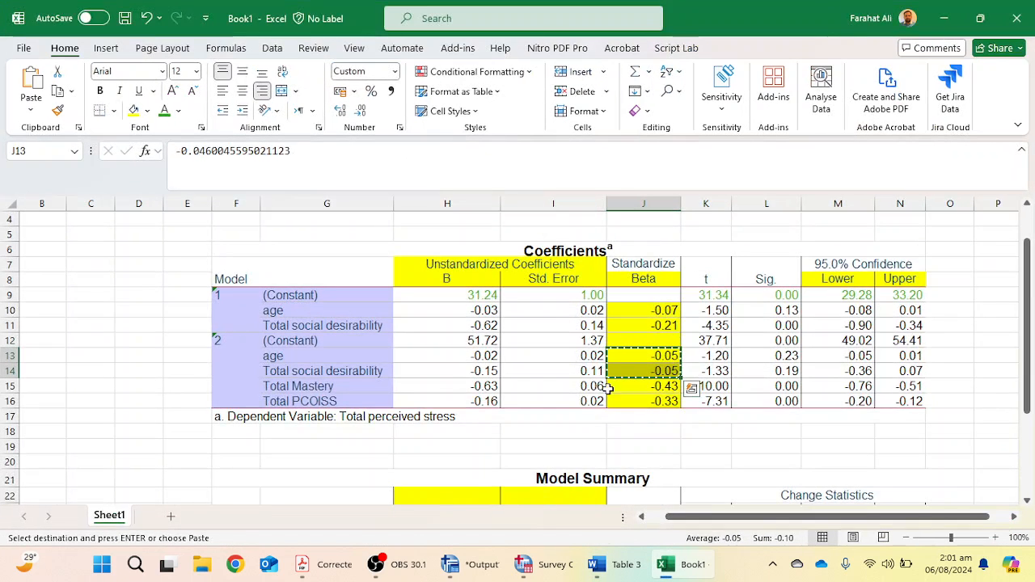
# Copy the Step 2 standard errors from Excel and paste them as text into the SE B column for Step 2.
pyautogui.click(576, 356)
pyautogui.moveTo(576, 340); pyautogui.dragTo(588, 400)
pyautogui.hotkey('ctrl', 'c')
pyautogui.click(597, 565)
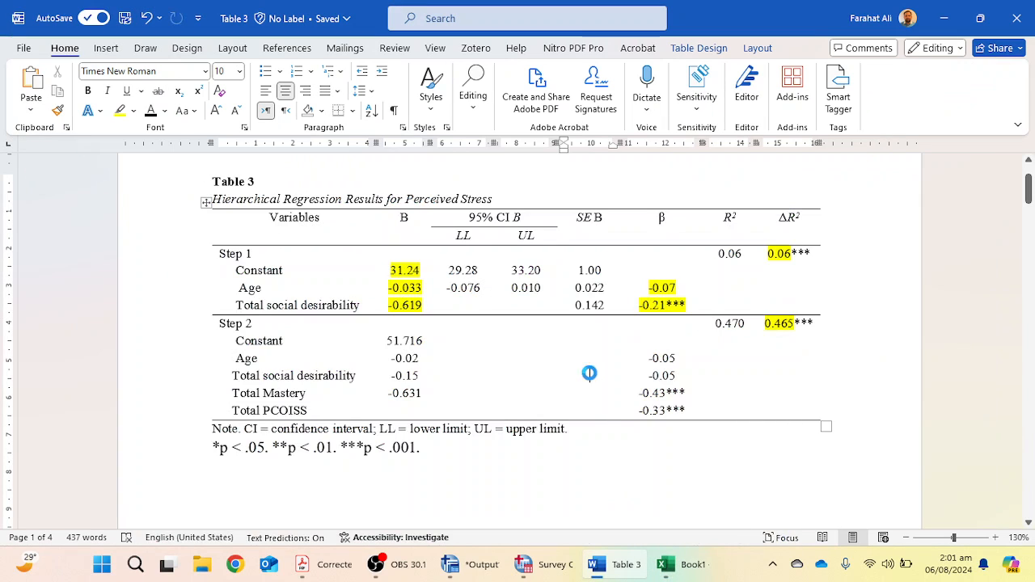
pyautogui.moveTo(575, 348); pyautogui.dragTo(590, 411)
pyautogui.rightClick(588, 353)
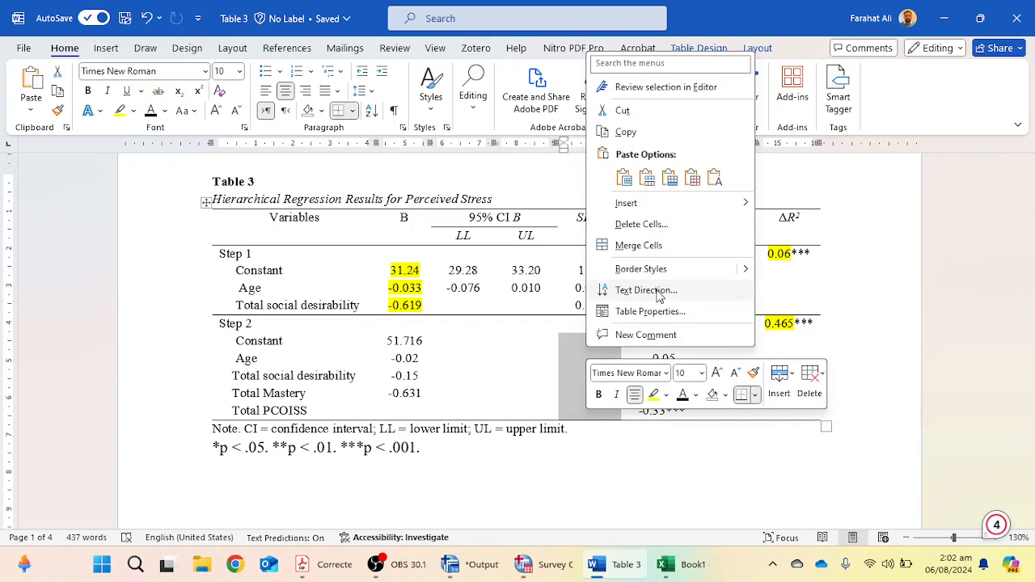
pyautogui.click(717, 178)
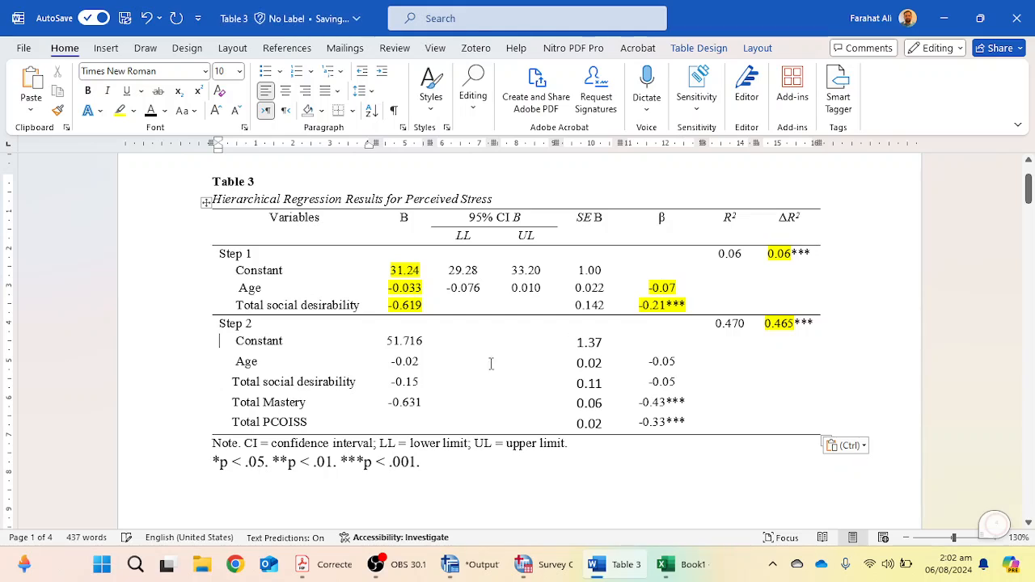
# Apply the B column's text formatting to the pasted Step 2 SE B values with the Format Painter.
pyautogui.moveTo(404, 363); pyautogui.dragTo(419, 404)
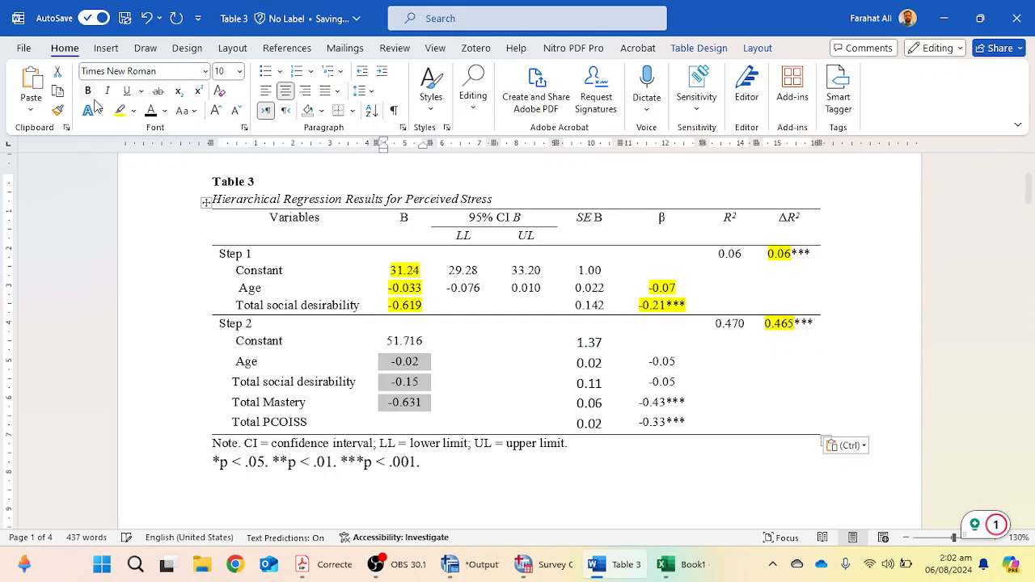
pyautogui.click(58, 111)
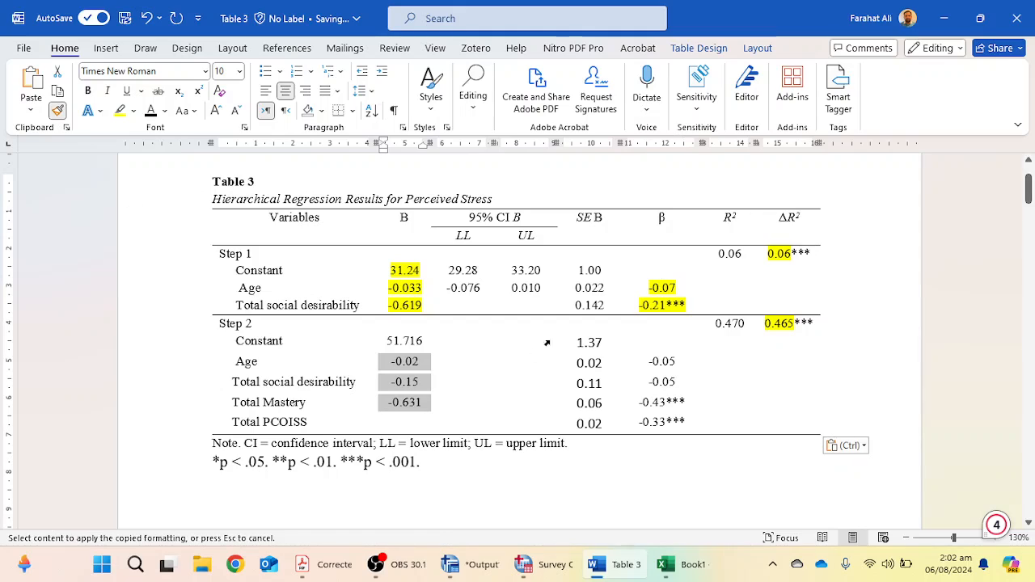
pyautogui.moveTo(571, 344); pyautogui.dragTo(591, 431)
pyautogui.click(627, 416)
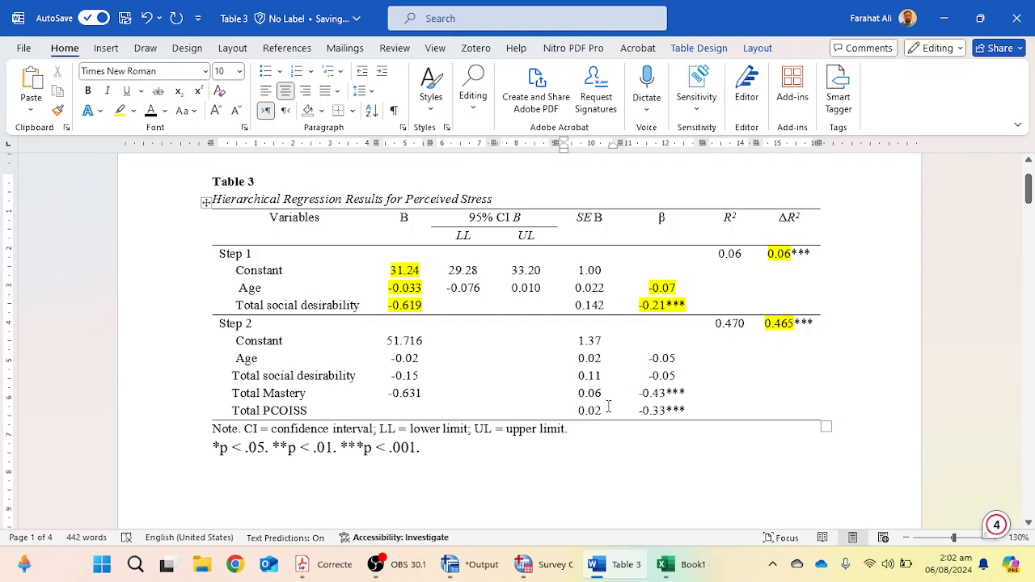
# Copy the Step 2 95% confidence interval lower and upper bounds from Excel and paste them as text into the LL and UL columns.
pyautogui.click(688, 565)
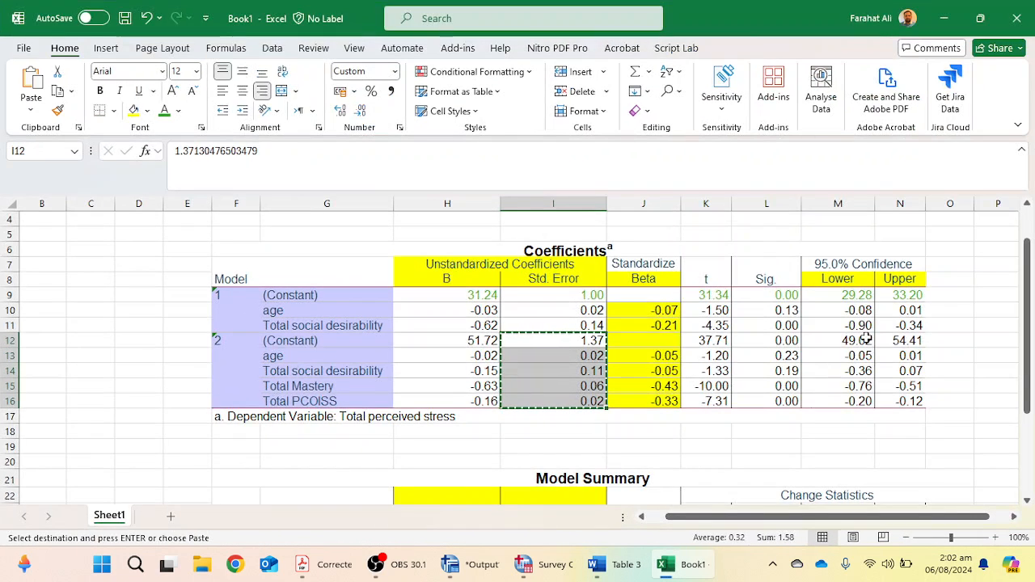
pyautogui.moveTo(855, 311); pyautogui.dragTo(901, 402)
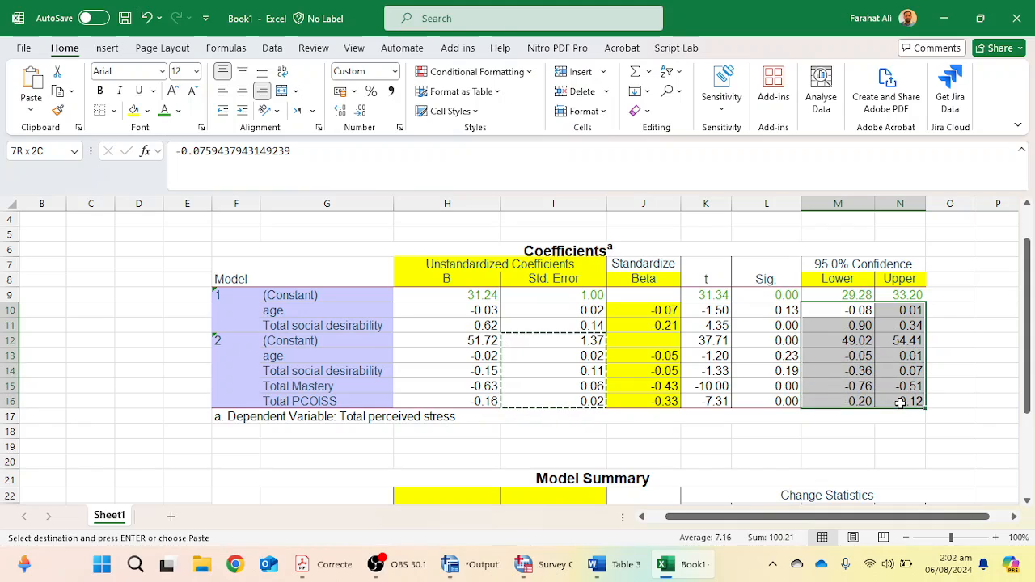
pyautogui.click(827, 355)
pyautogui.click(841, 340)
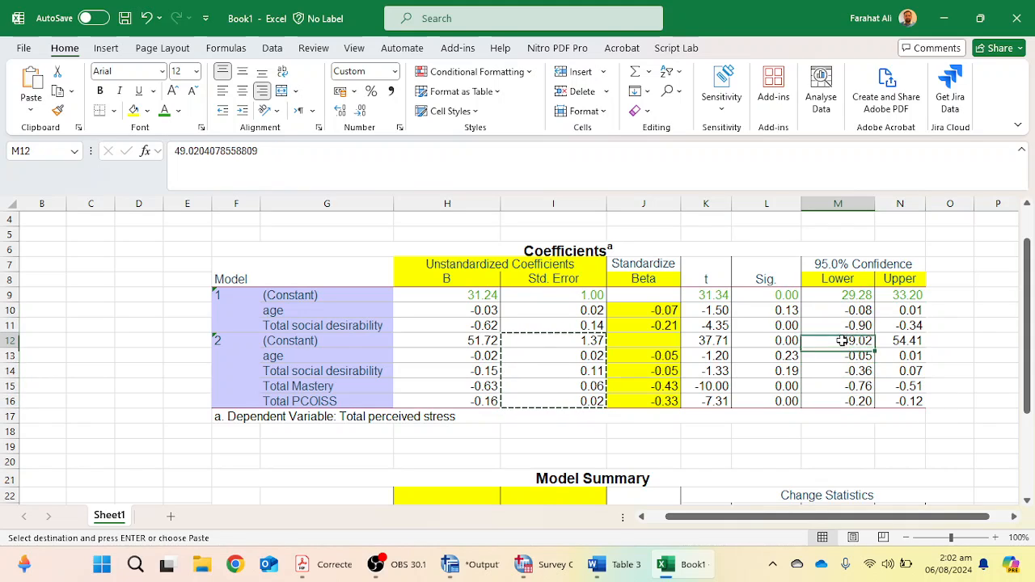
pyautogui.moveTo(841, 341); pyautogui.dragTo(900, 402)
pyautogui.hotkey('ctrl', 'c')
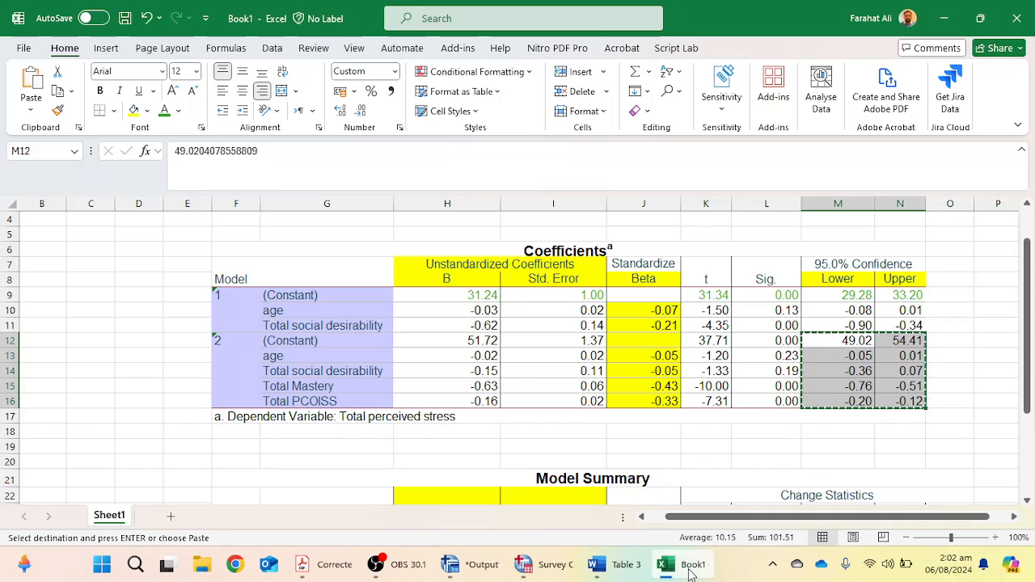
pyautogui.click(615, 565)
pyautogui.moveTo(477, 347); pyautogui.dragTo(495, 410)
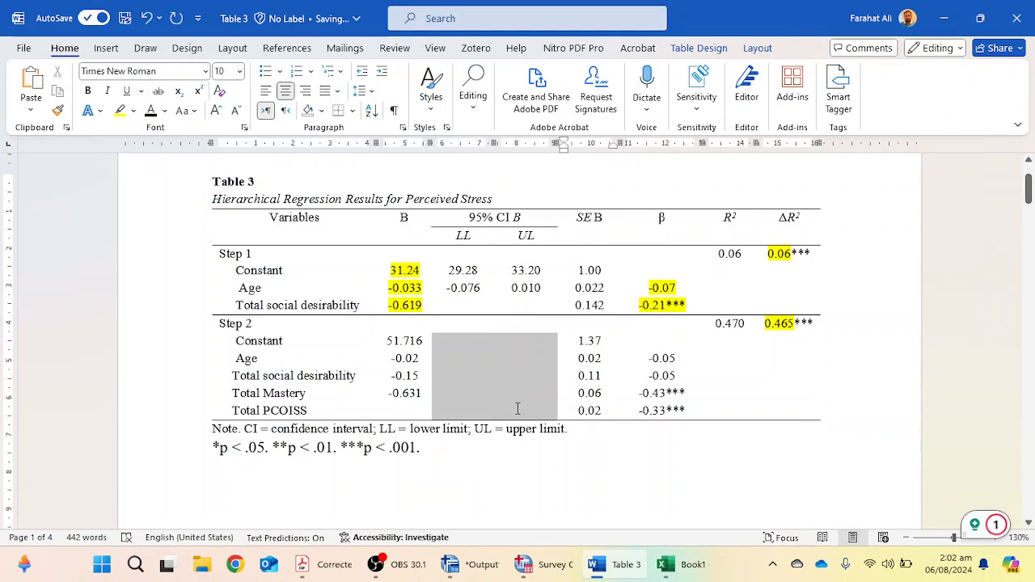
pyautogui.rightClick(471, 376)
pyautogui.click(603, 206)
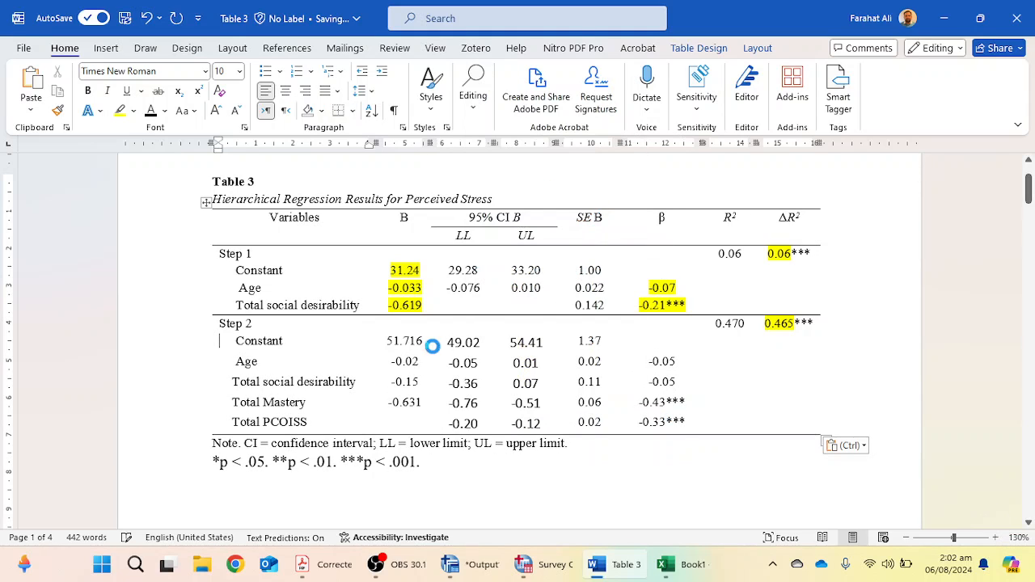
# Apply the B column's text formatting to the pasted Step 2 confidence interval values with the Format Painter.
pyautogui.moveTo(396, 346); pyautogui.dragTo(405, 383)
pyautogui.click(58, 111)
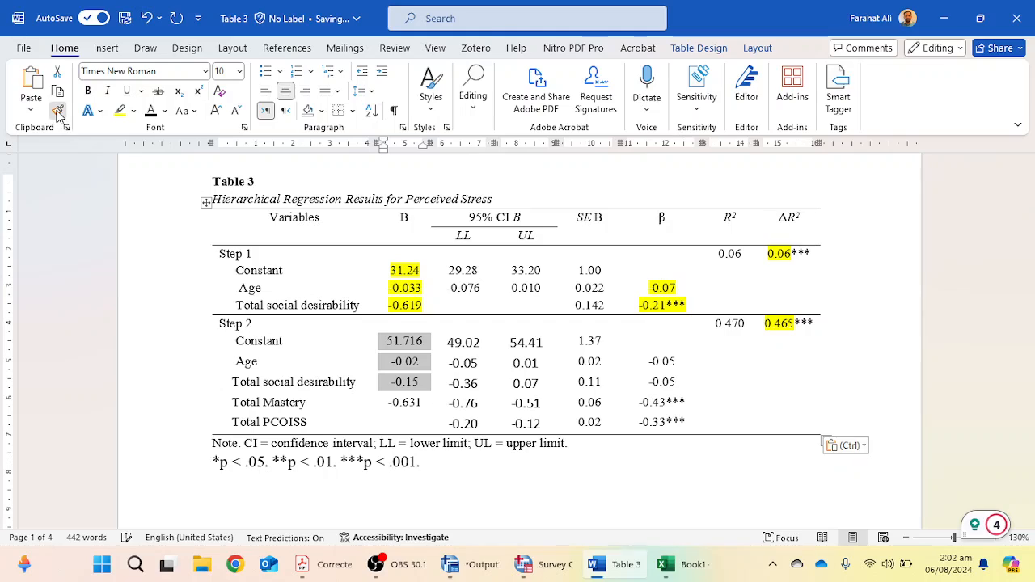
pyautogui.moveTo(447, 341)
pyautogui.mouseDown()
pyautogui.moveTo(522, 366)
pyautogui.moveTo(526, 426)
pyautogui.mouseUp()
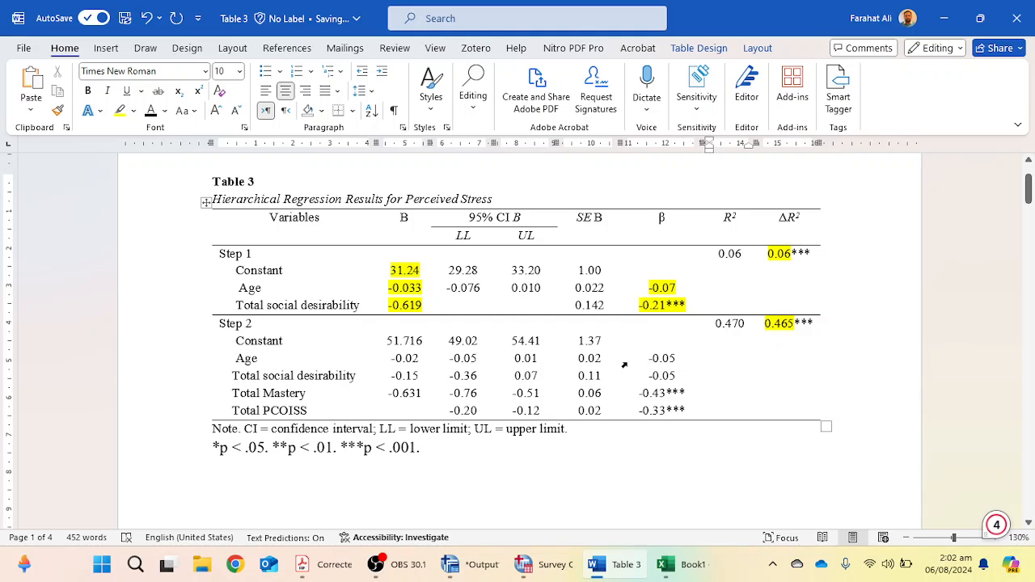
# Copy the Step 1 social desirability confidence limits from Excel and paste them as text -0.90 and -0.34 into the table.
pyautogui.click(676, 564)
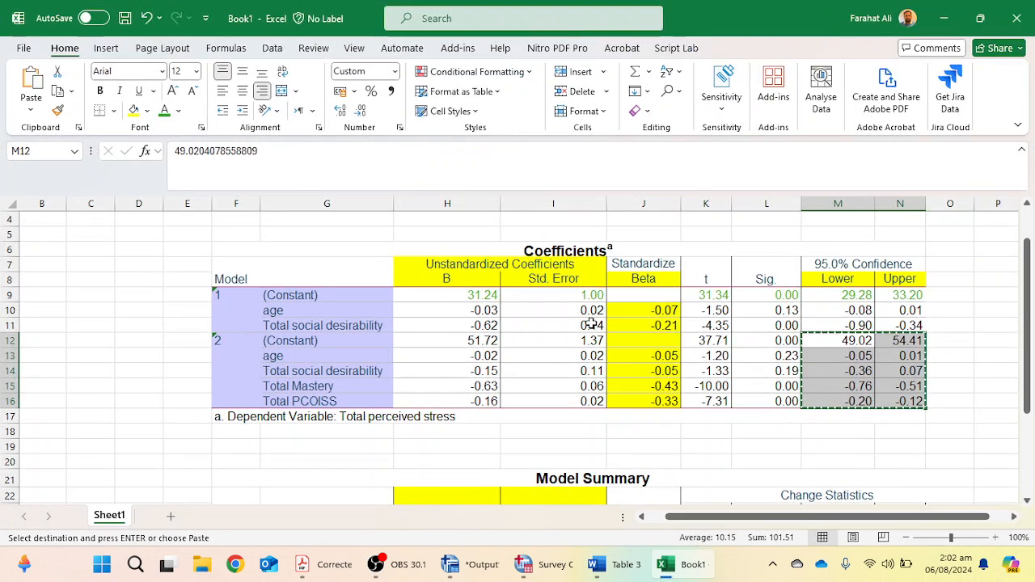
pyautogui.click(694, 560)
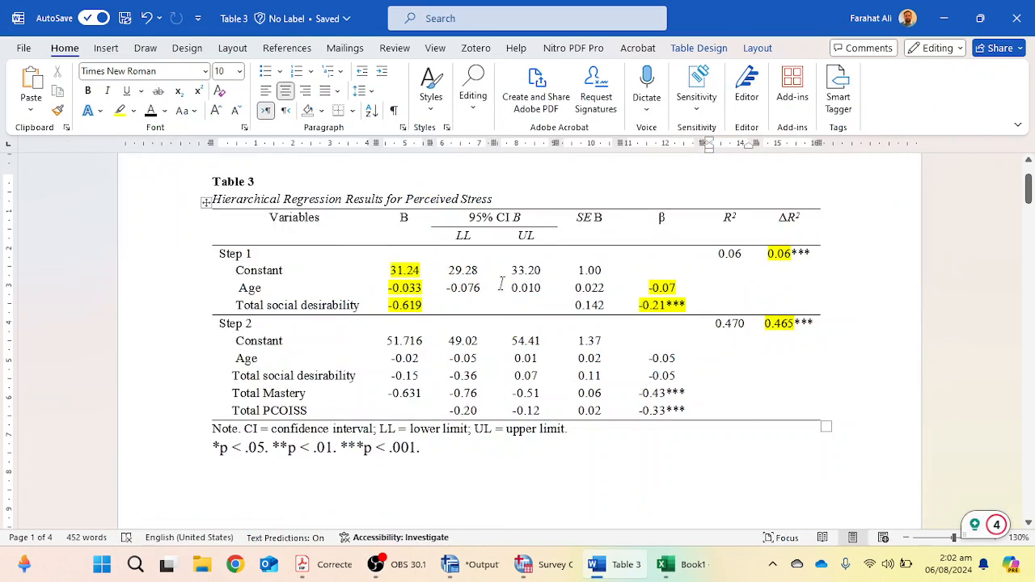
pyautogui.click(675, 563)
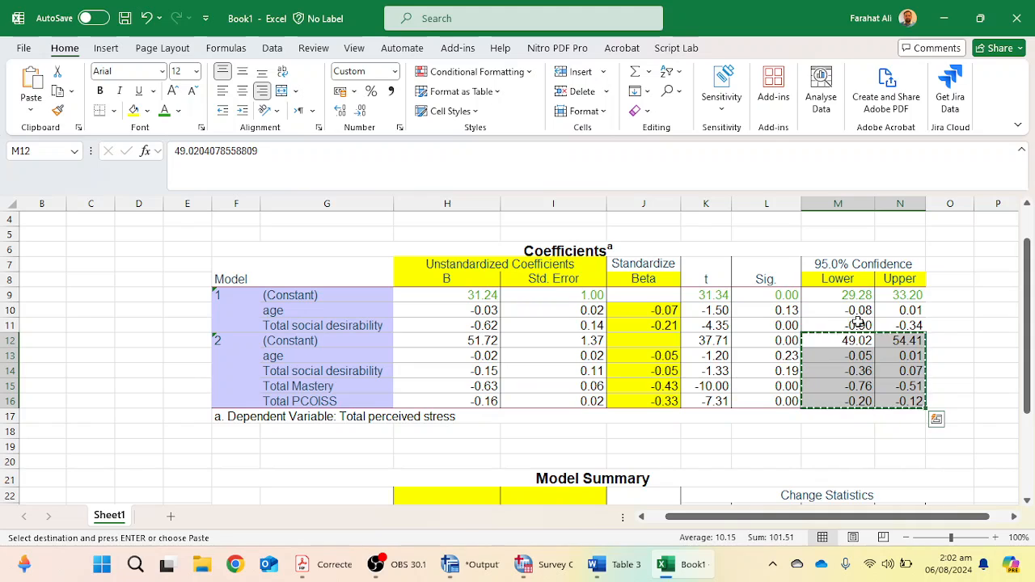
pyautogui.moveTo(856, 325); pyautogui.dragTo(903, 325)
pyautogui.hotkey('ctrl', 'c')
pyautogui.hotkey('alt', 'Tab')
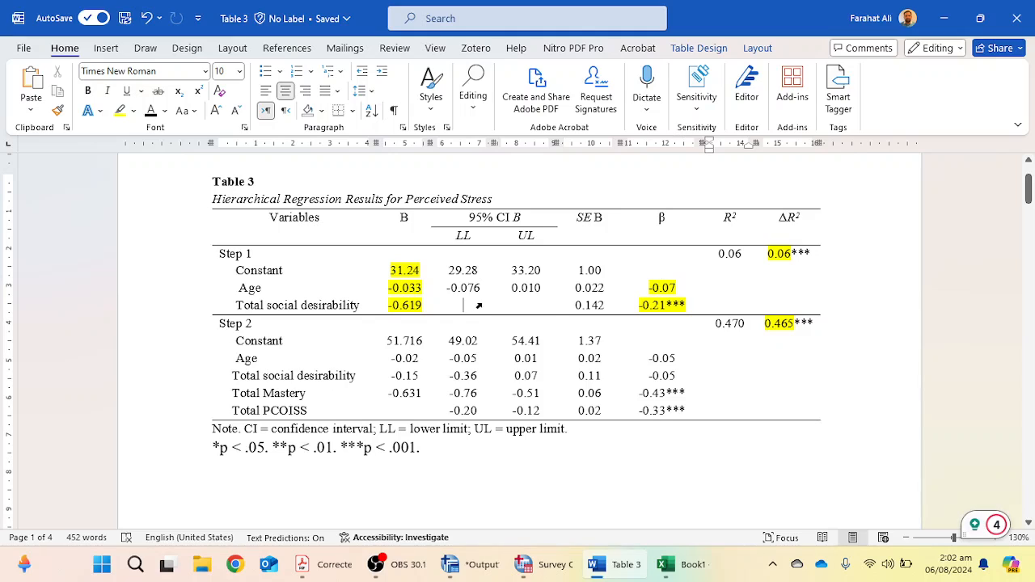
pyautogui.moveTo(482, 312); pyautogui.dragTo(524, 310)
pyautogui.rightClick(524, 311)
pyautogui.click(652, 135)
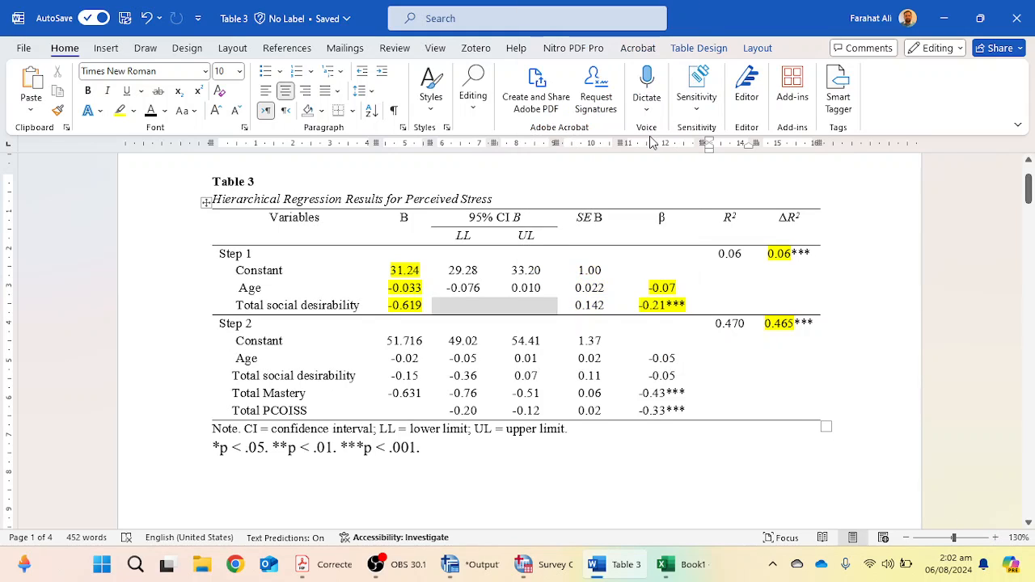
# Apply the Step 1 SE B formatting to the pasted social desirability confidence limits with the Format Painter.
pyautogui.moveTo(596, 290); pyautogui.dragTo(575, 288)
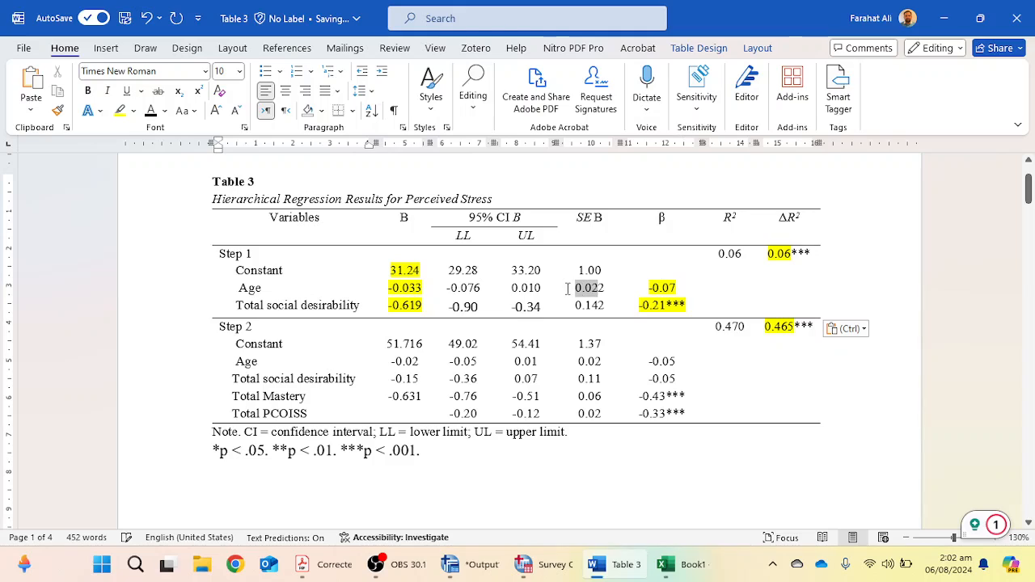
pyautogui.click(57, 110)
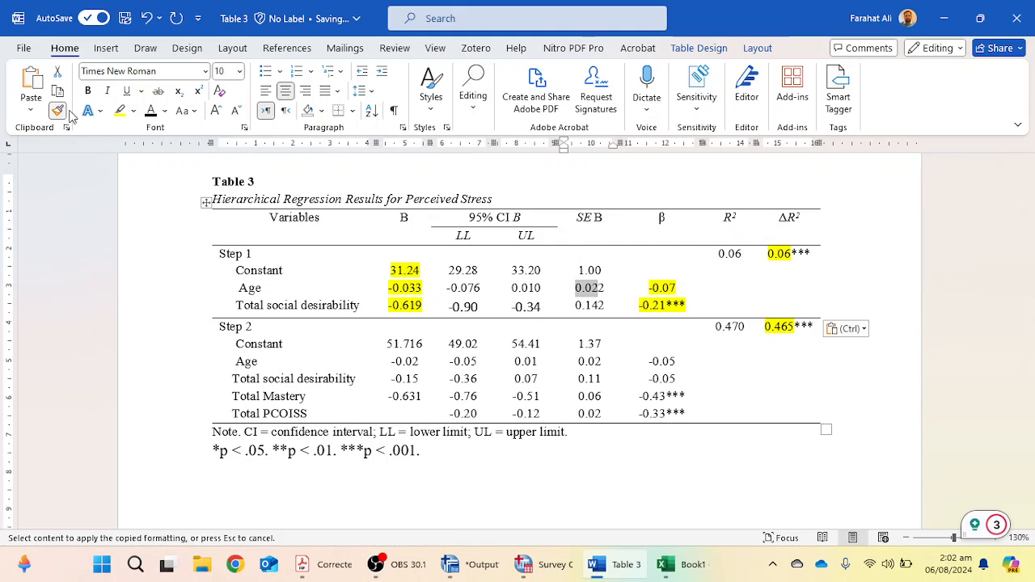
pyautogui.moveTo(550, 307); pyautogui.dragTo(443, 303)
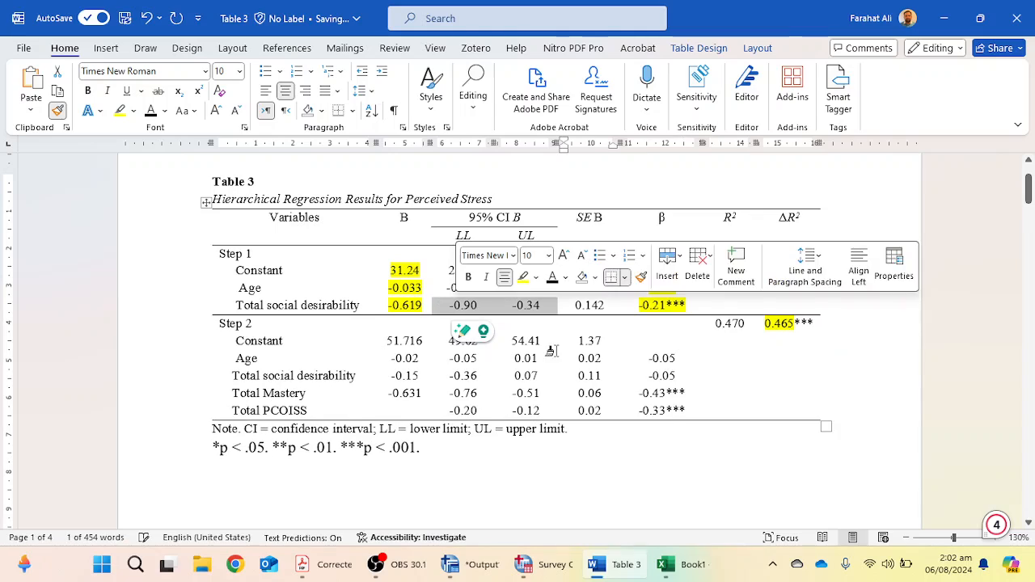
pyautogui.click(596, 342)
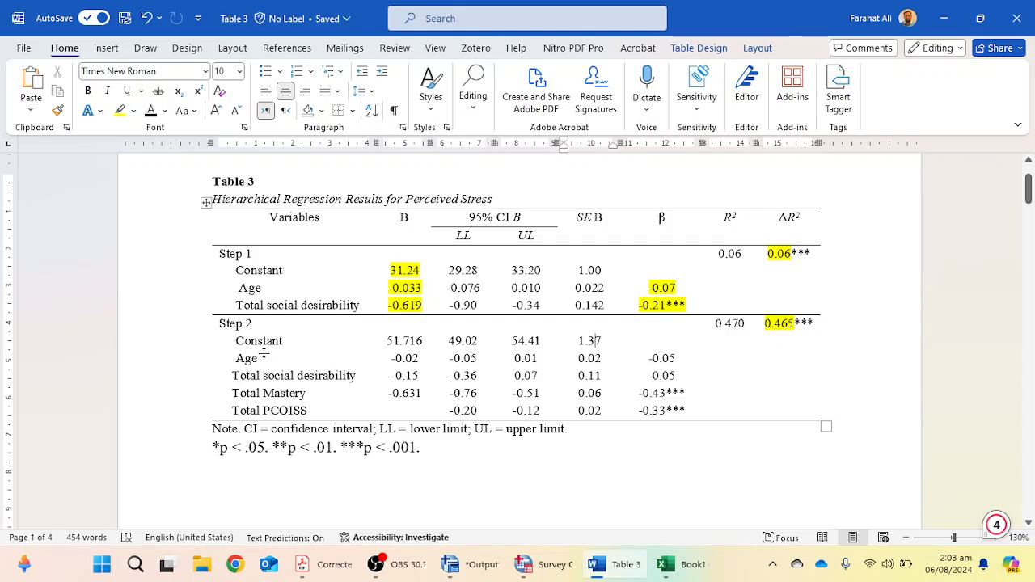
# Examine the APA manual's sample hierarchical multiple regression table in the PDF.
pyautogui.click(328, 564)
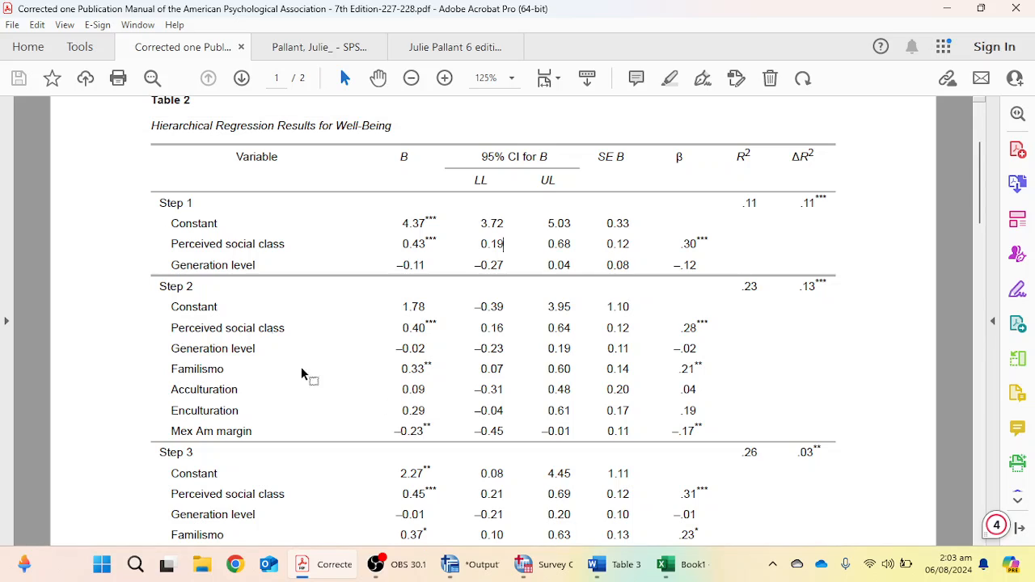
pyautogui.scroll(-10, 230, 324)
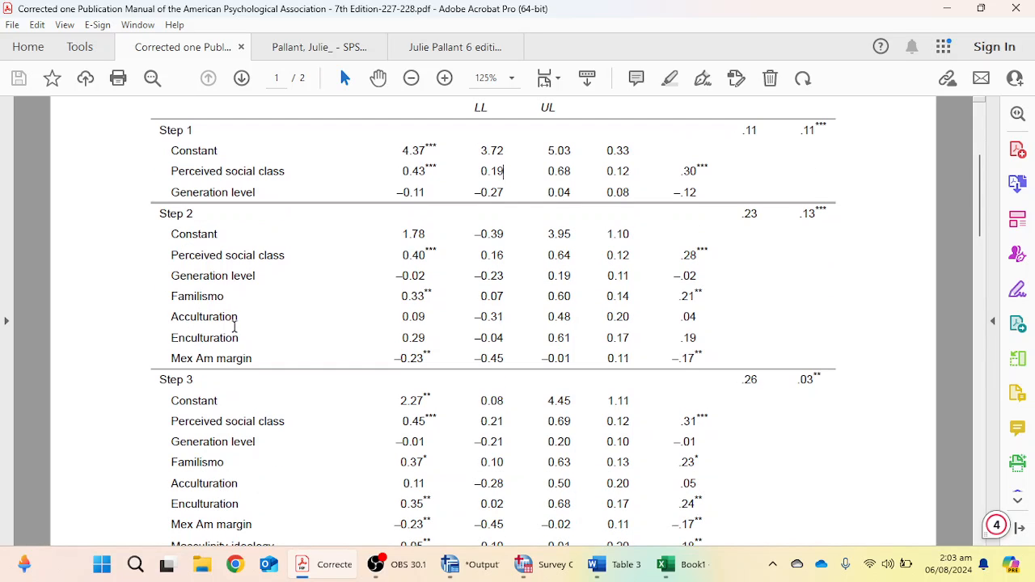
pyautogui.scroll(-3, 248, 338)
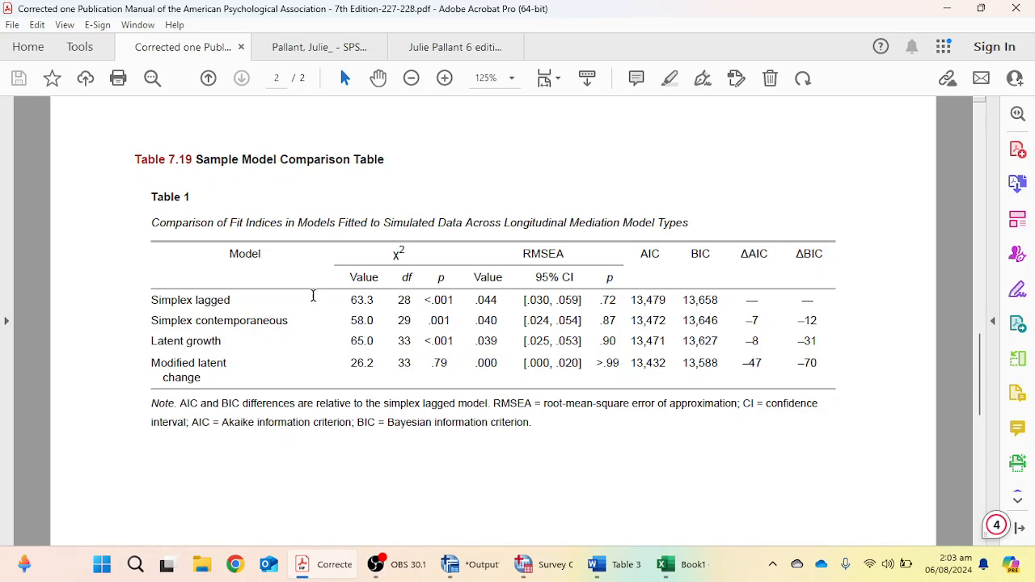
pyautogui.scroll(12, 520, 313)
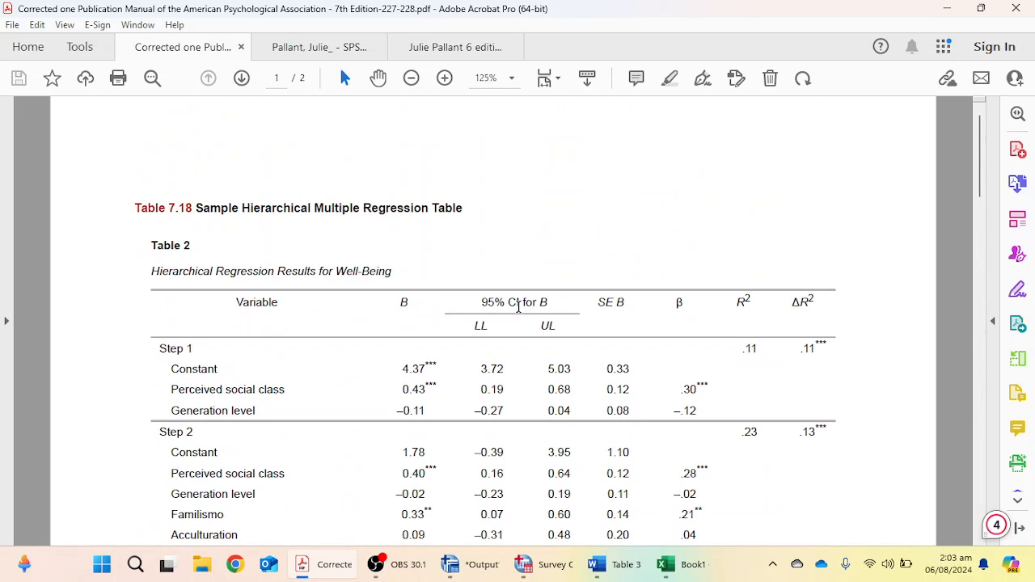
pyautogui.scroll(-15, 520, 313)
pyautogui.scroll(5, 524, 309)
pyautogui.scroll(10, 526, 306)
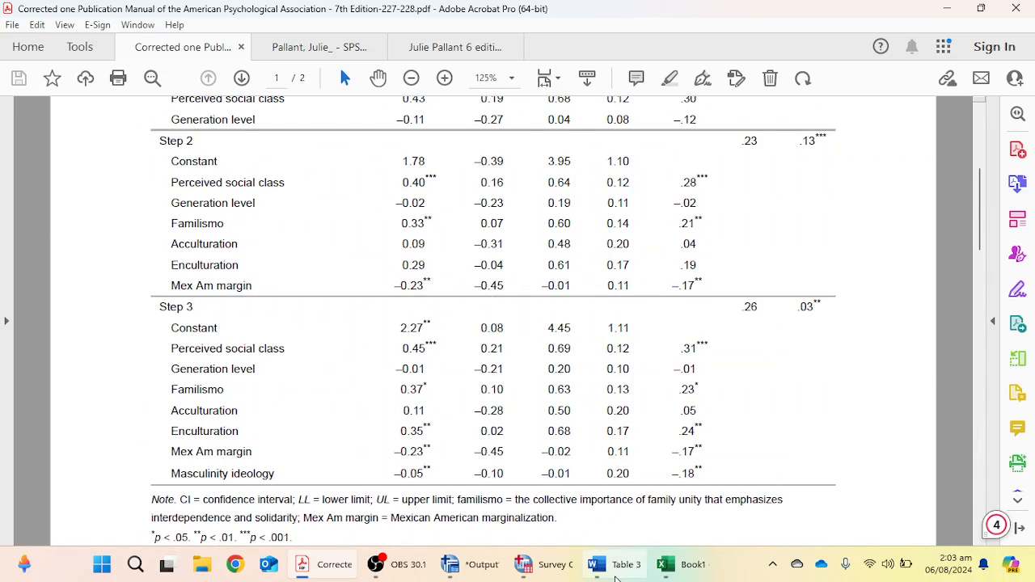
# Scroll through the other example regression tables in the document and return to Table 3.
pyautogui.click(597, 564)
pyautogui.scroll(-15, 494, 392)
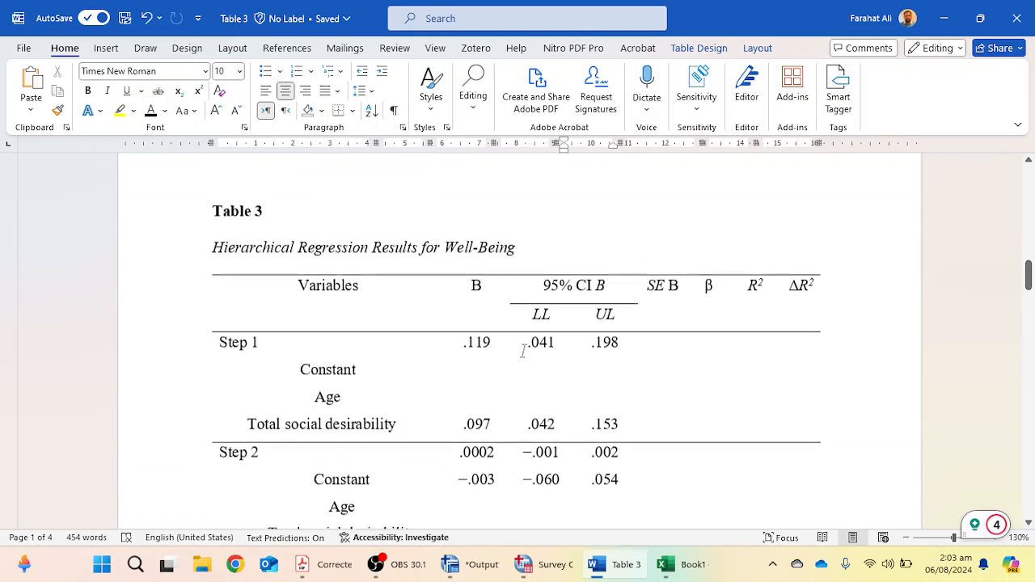
pyautogui.scroll(10, 528, 346)
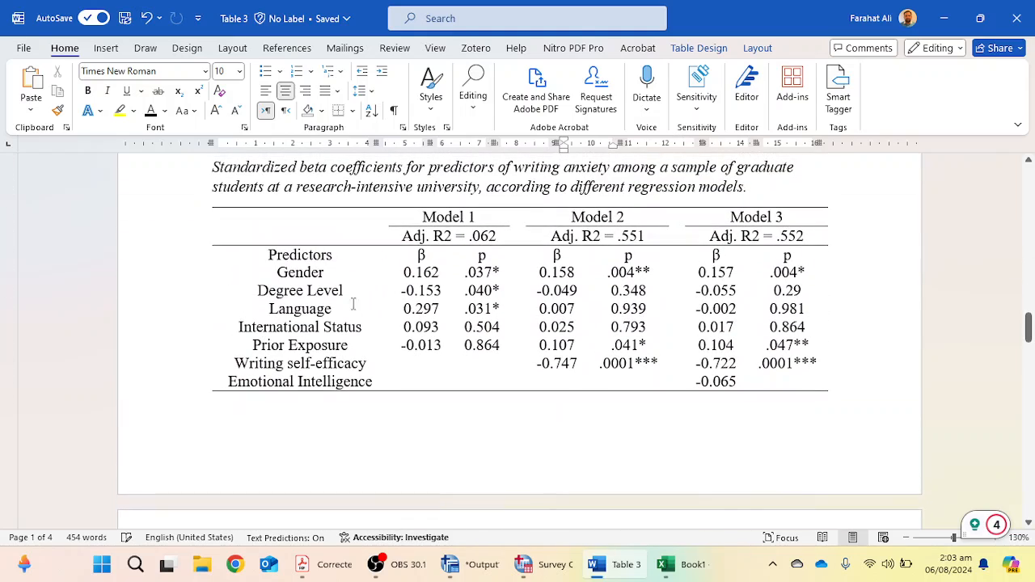
pyautogui.scroll(1, 625, 289)
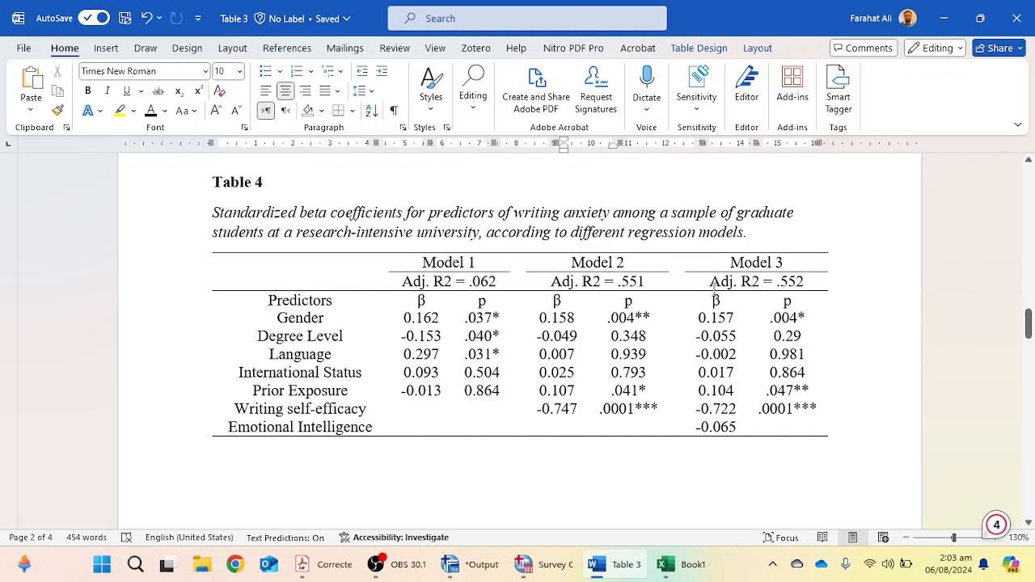
pyautogui.scroll(-13, 484, 346)
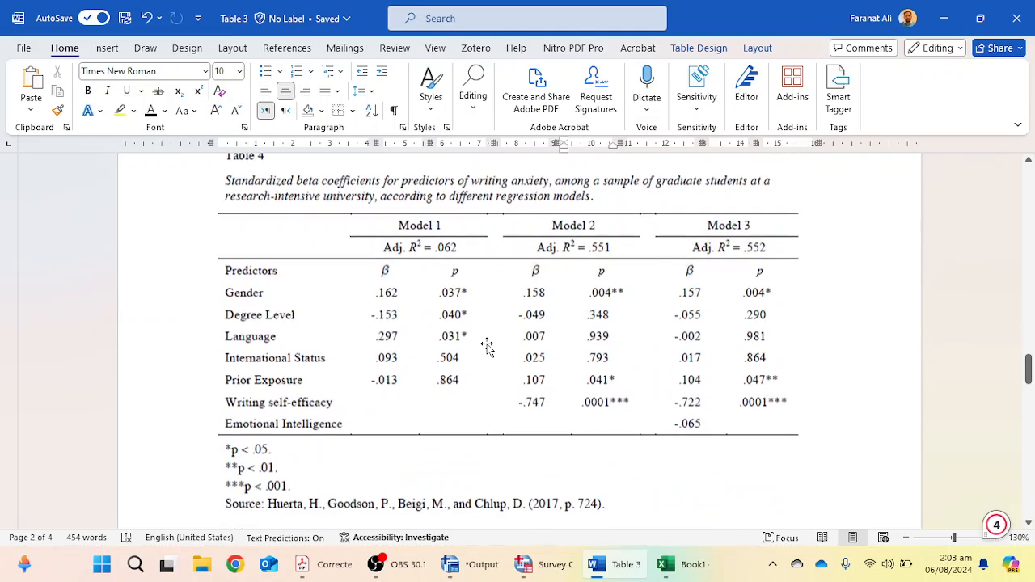
pyautogui.scroll(-3, 539, 310)
pyautogui.scroll(3, 539, 310)
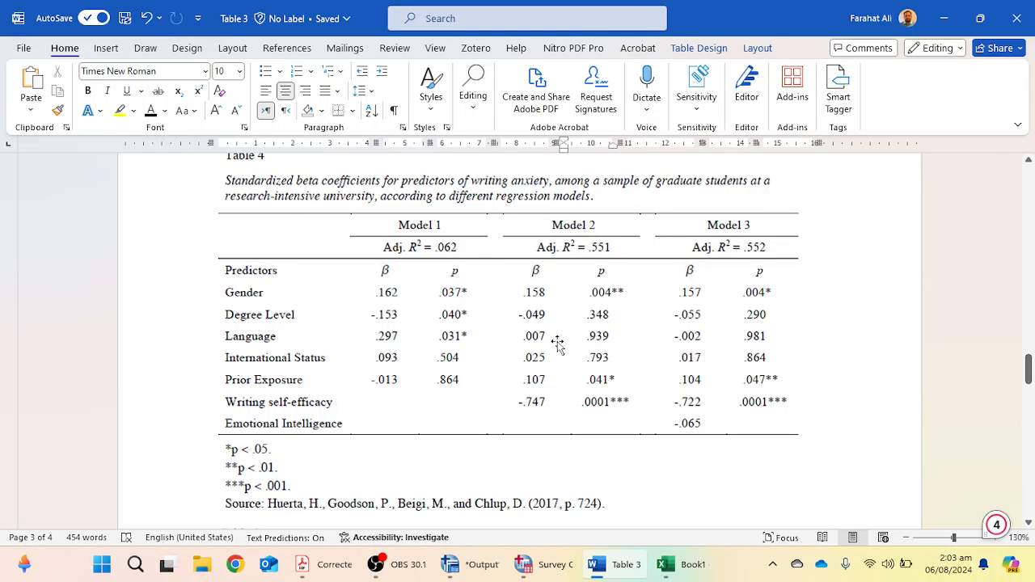
pyautogui.scroll(-5, 619, 377)
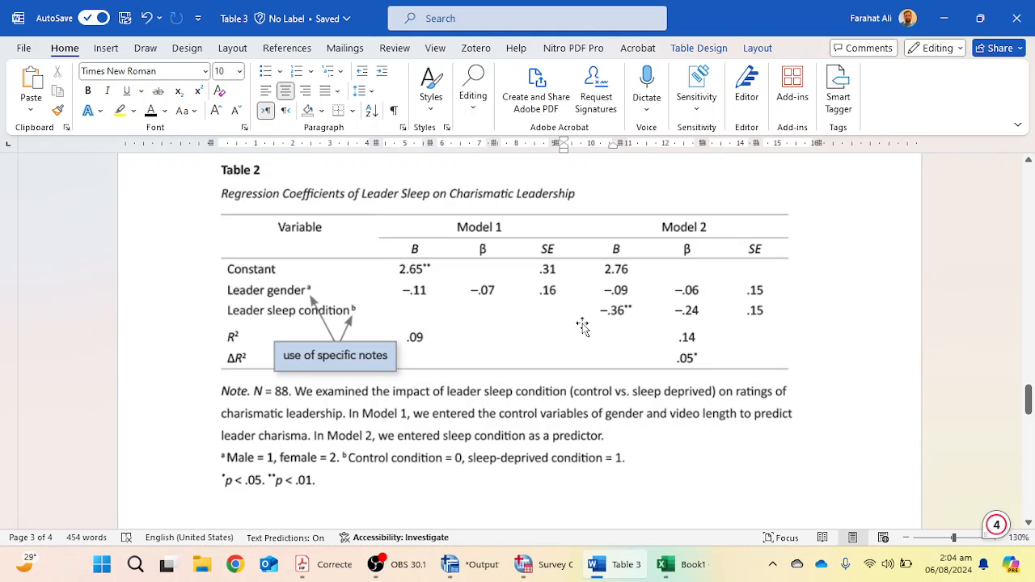
pyautogui.scroll(10, 582, 324)
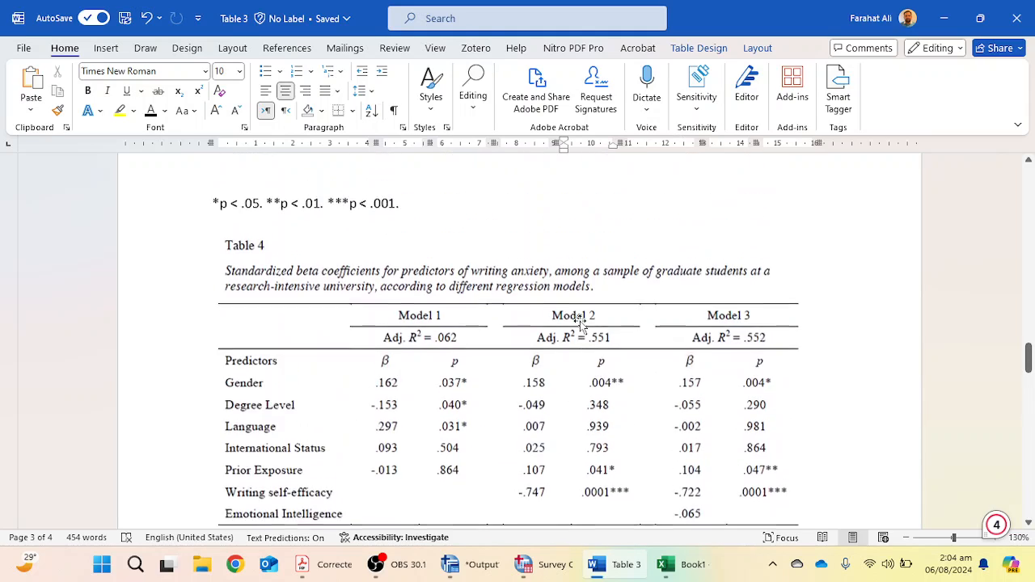
pyautogui.scroll(20, 600, 293)
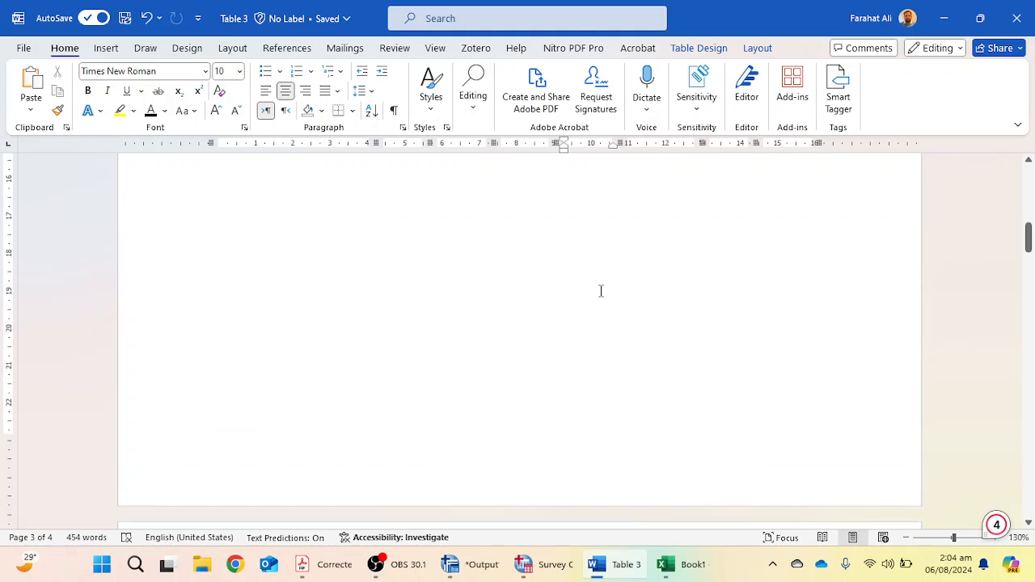
pyautogui.scroll(8, 601, 292)
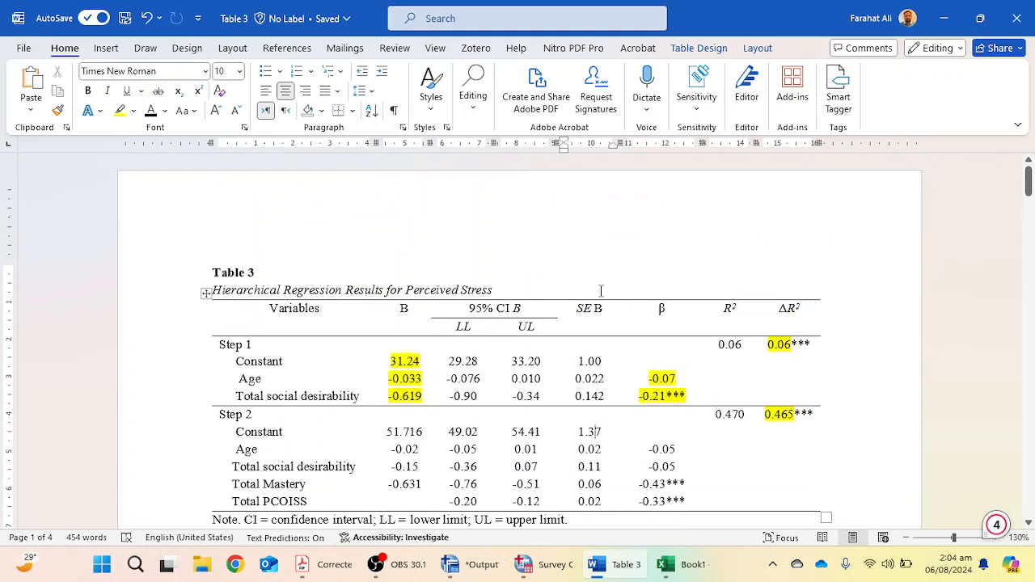
pyautogui.scroll(-3, 864, 259)
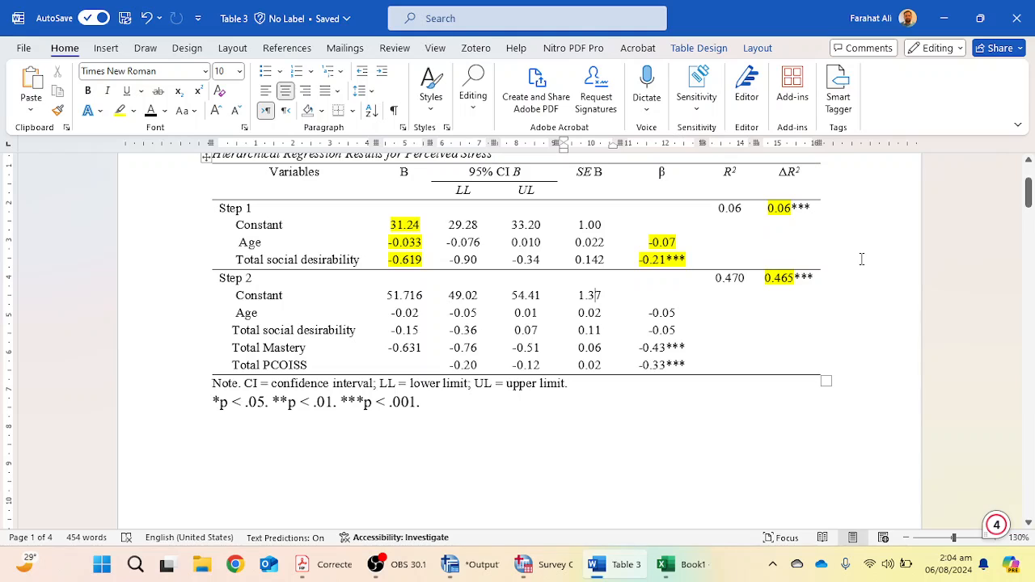
pyautogui.scroll(2, 861, 259)
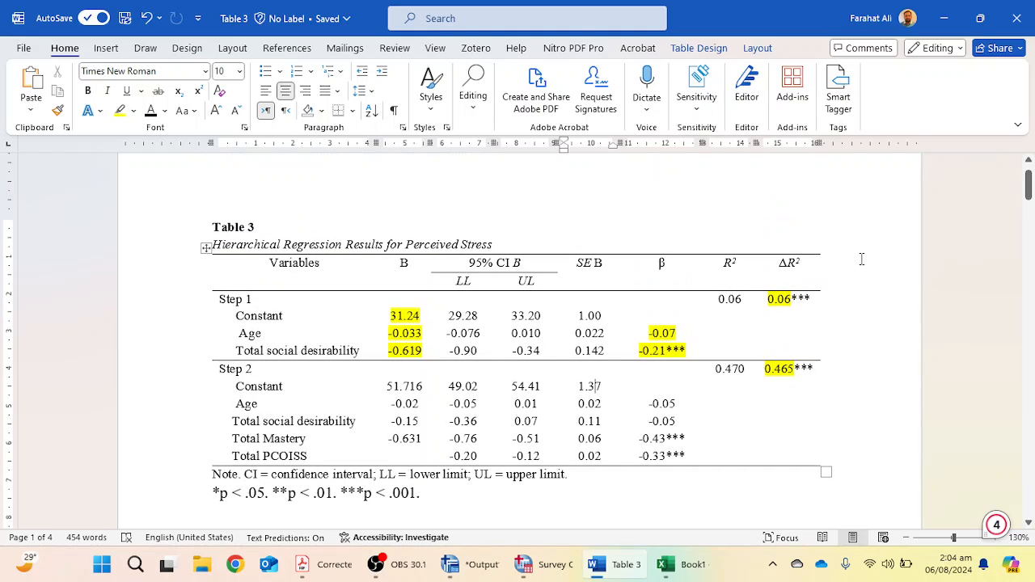